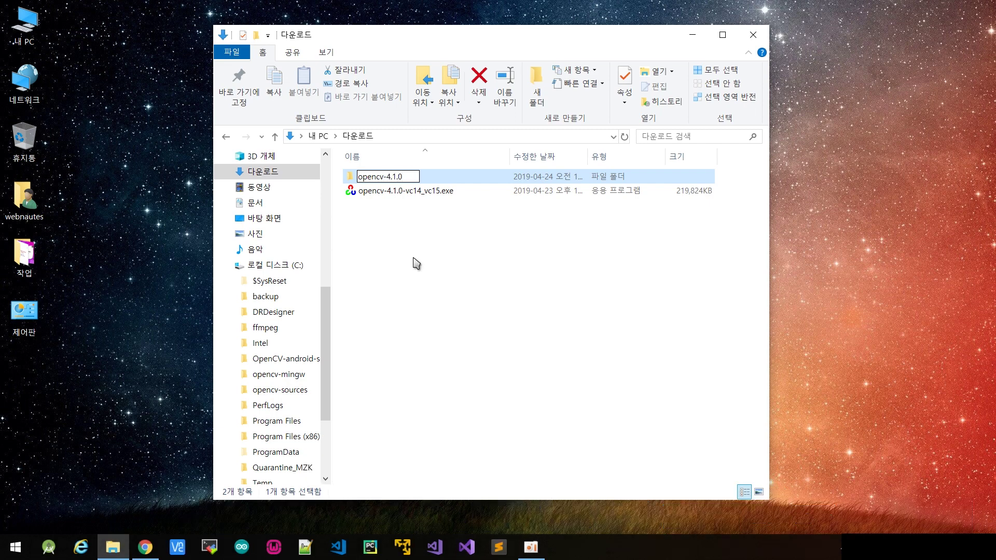
- Finish naming the OpenCV folder opencv-4.1.0 and move it from 다운로드 to the root of drive C:
key("Return")
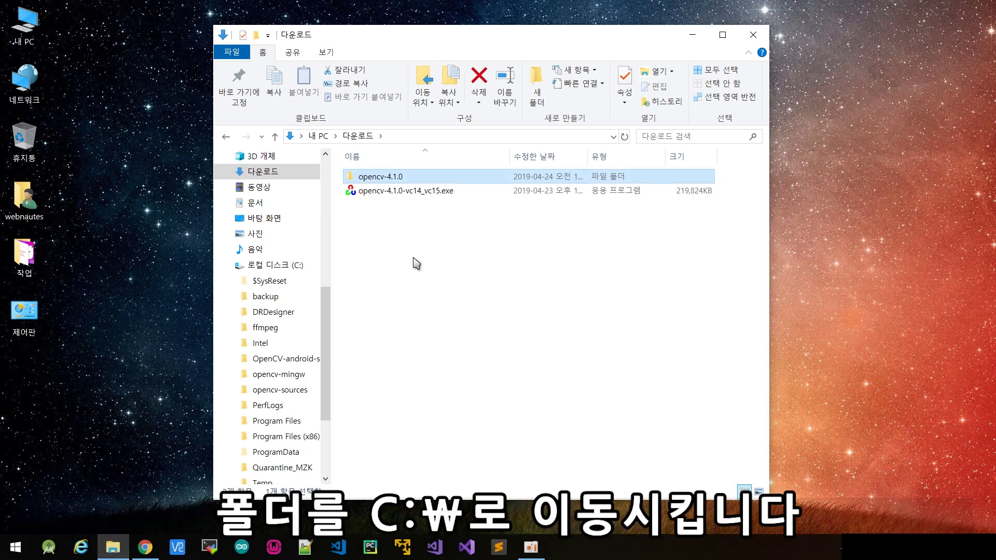
left_click_drag(375, 177, 296, 273)
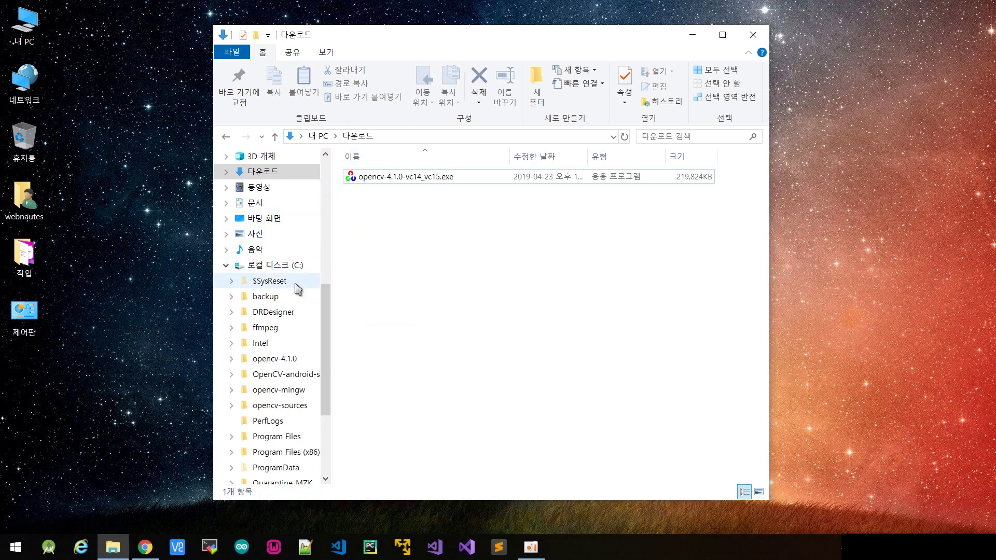
left_click(289, 358)
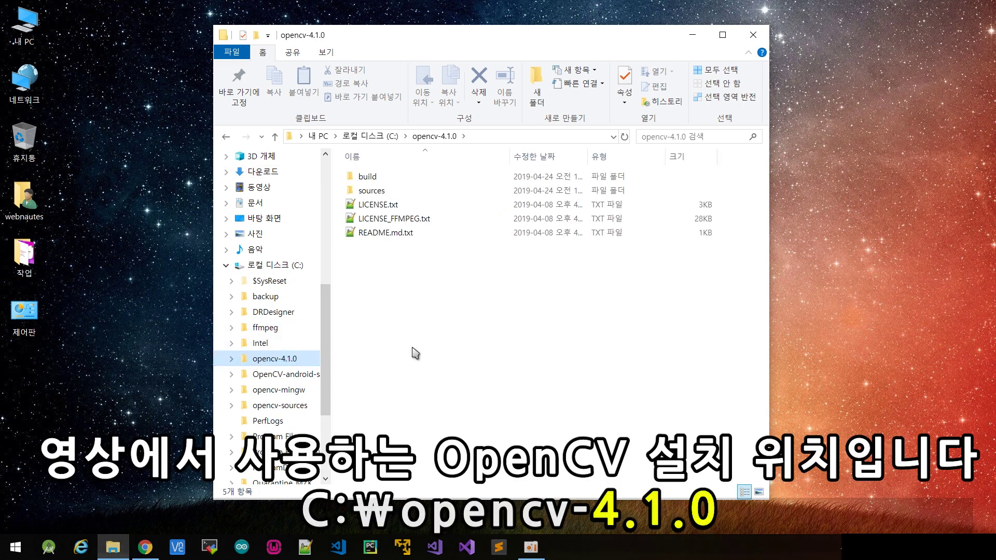
- Switch to Visual Studio and start a new Visual C++ project named OpenCV_Project from the Windows 데스크톱 마법사 template
left_click(692, 35)
left_click(435, 546)
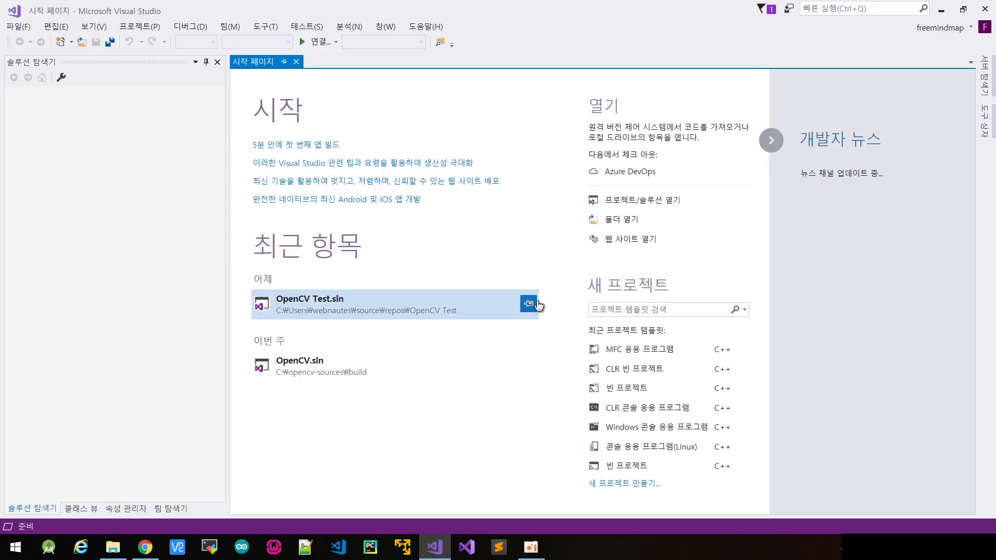
left_click(29, 26)
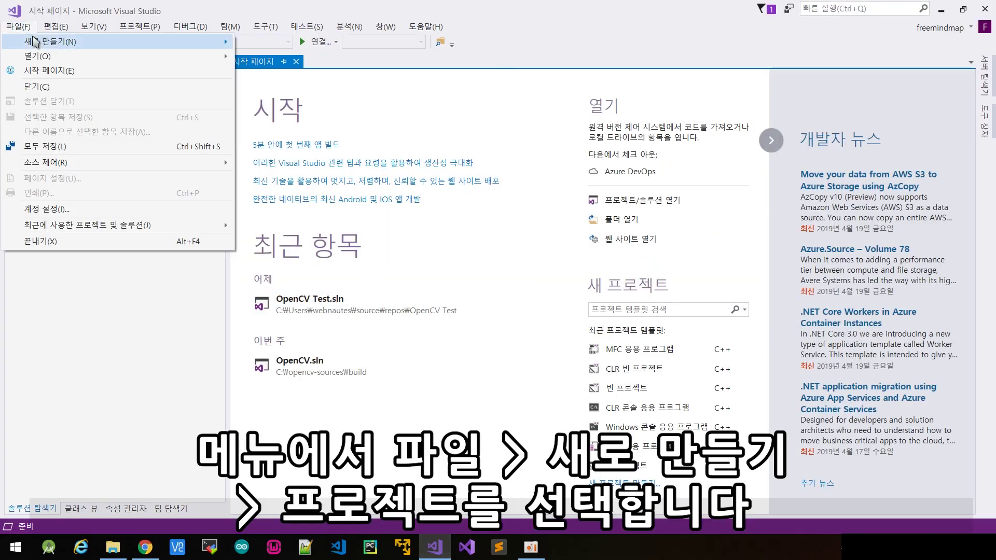
mouse_move(39, 42)
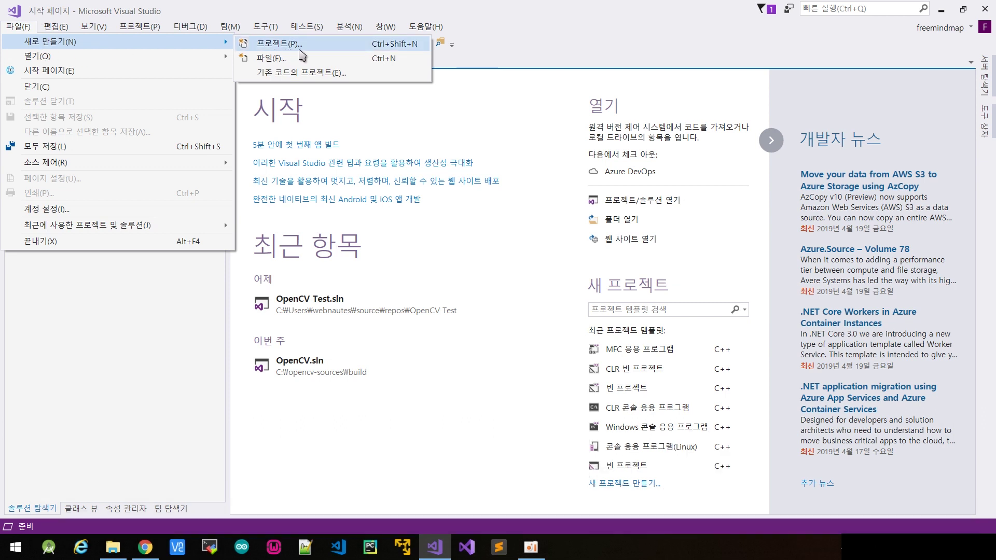
left_click(299, 50)
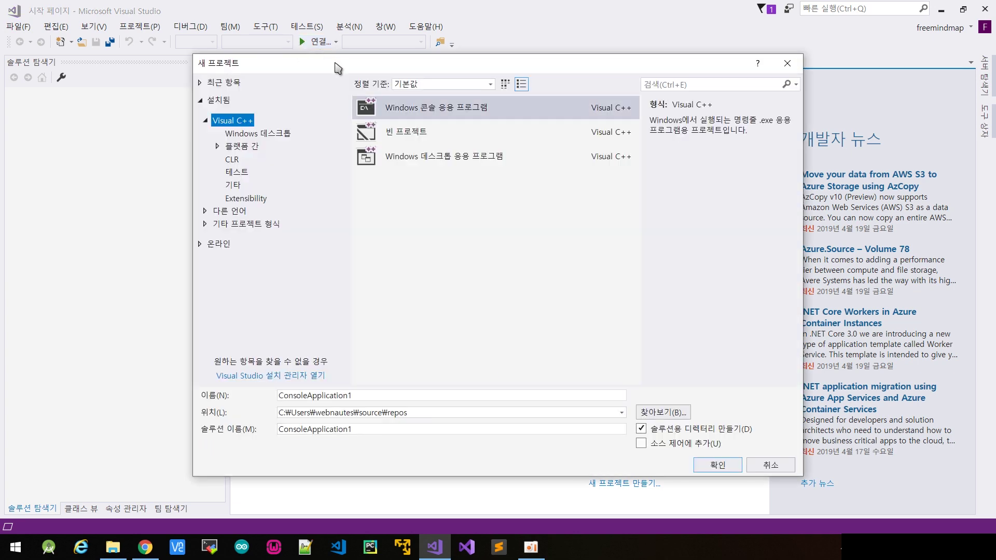
left_click(285, 135)
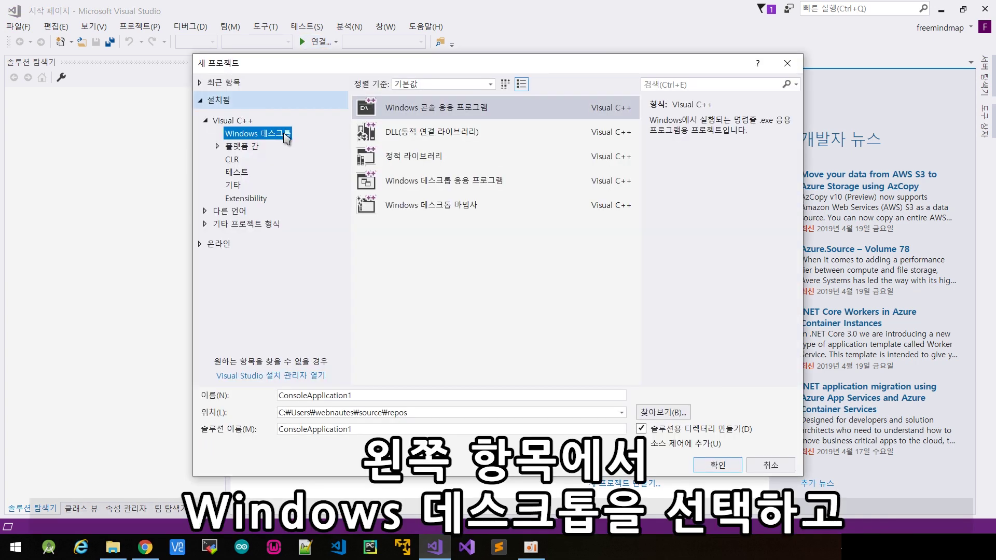
left_click(463, 212)
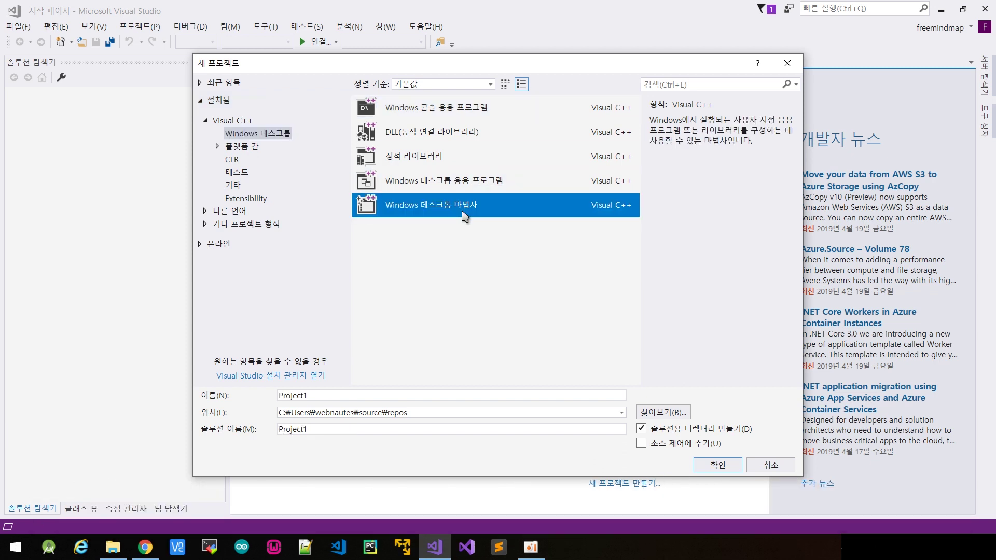
left_click_drag(340, 395, 225, 402)
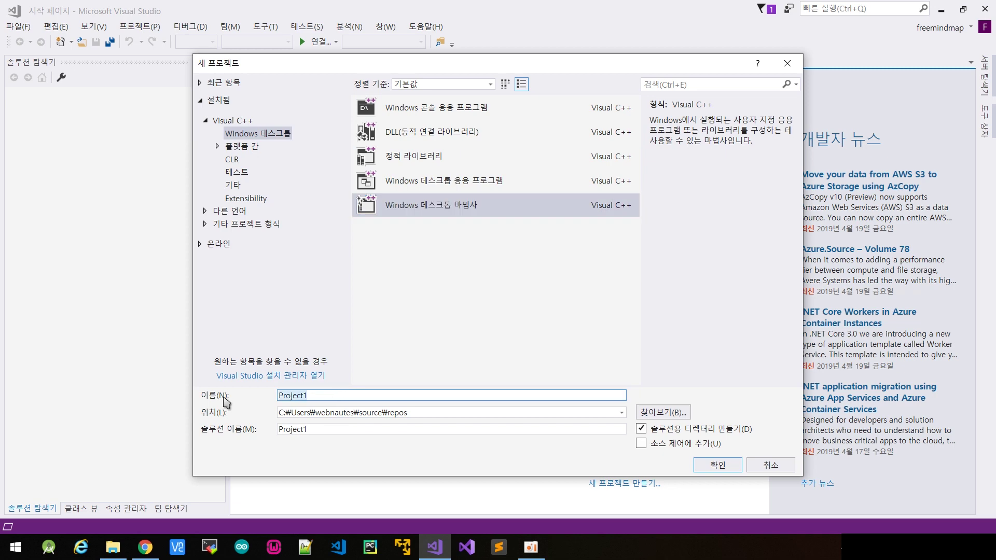
type("OpenCV_Project")
key("Return")
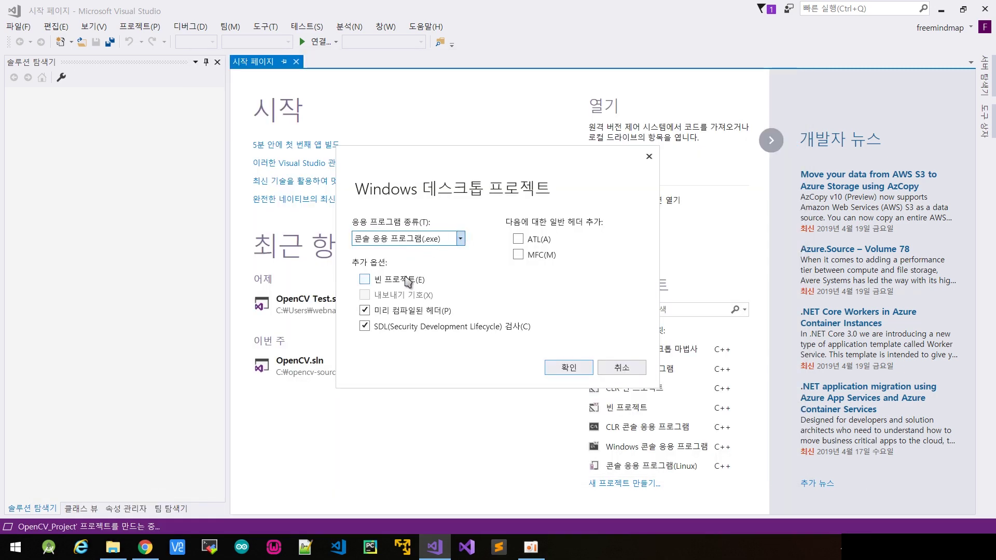
- Create it as an empty console project (빈 프로젝트) with SDL checks disabled, and set the solution platform to x64
left_click(408, 282)
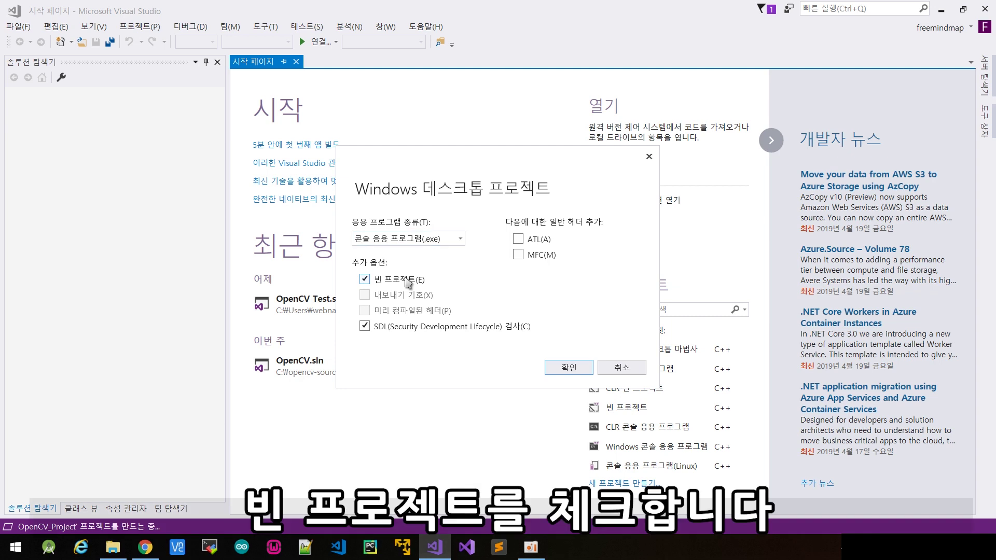
left_click(369, 329)
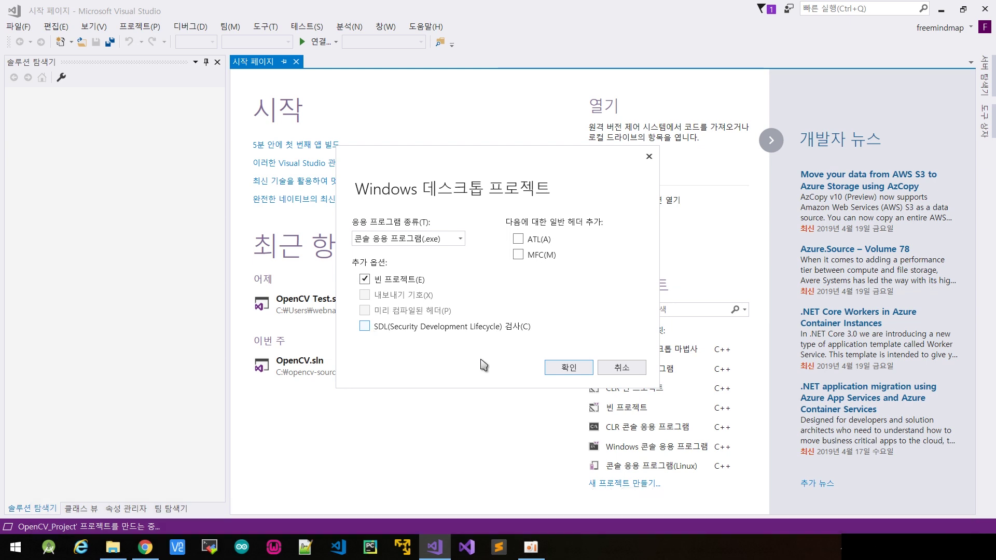
left_click(557, 368)
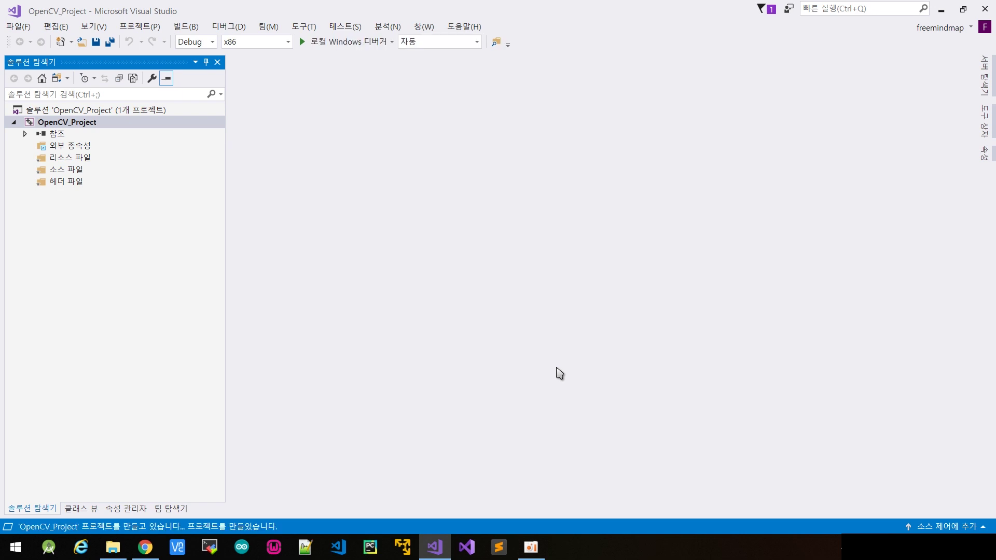
left_click(288, 42)
left_click(273, 56)
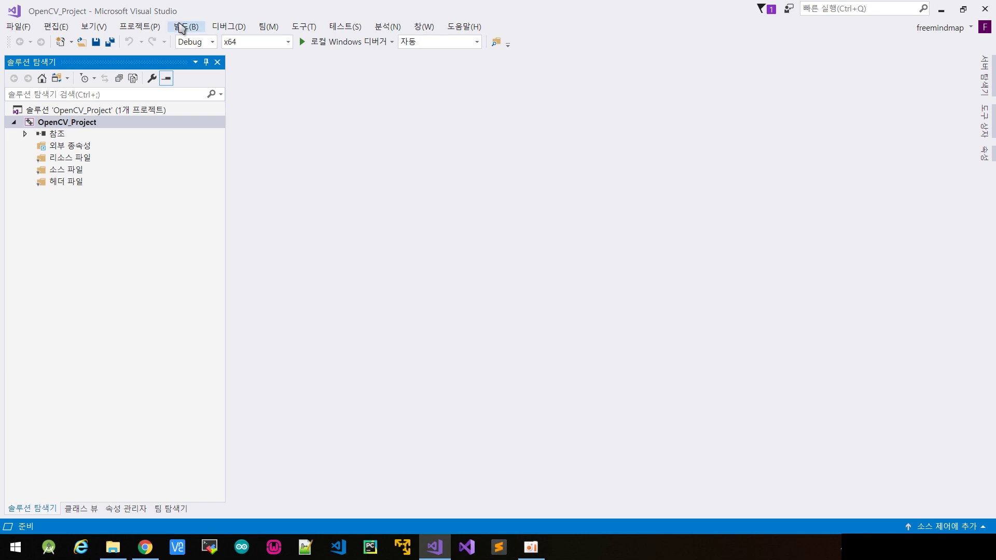
- Add a new C++ file named main.cpp to the project's 소스 파일 folder
left_click(63, 170)
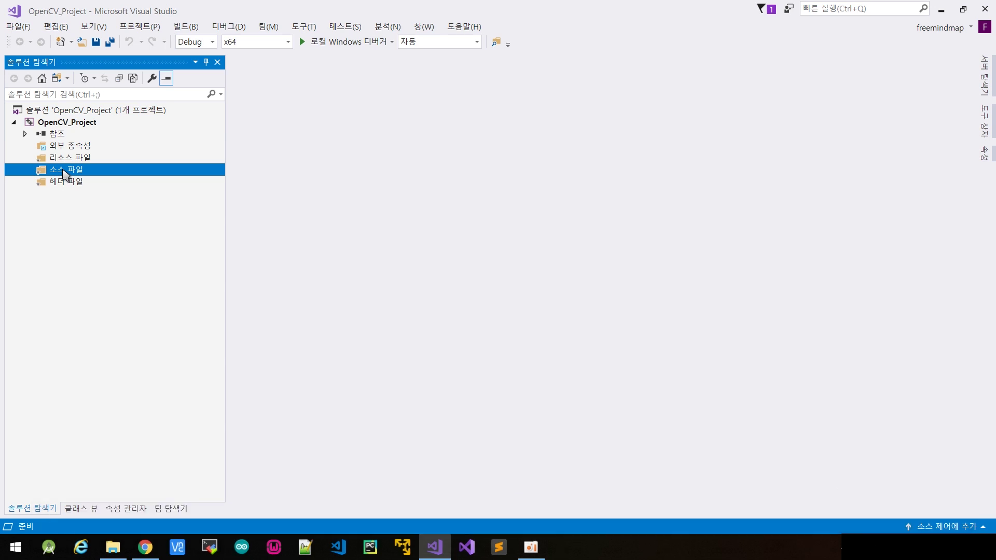
right_click(64, 173)
mouse_move(97, 182)
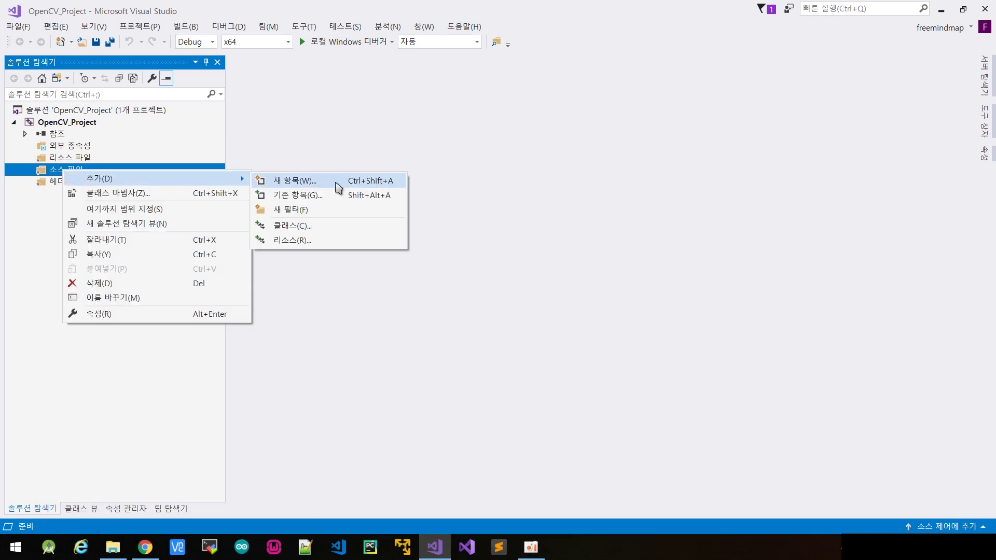
left_click(337, 182)
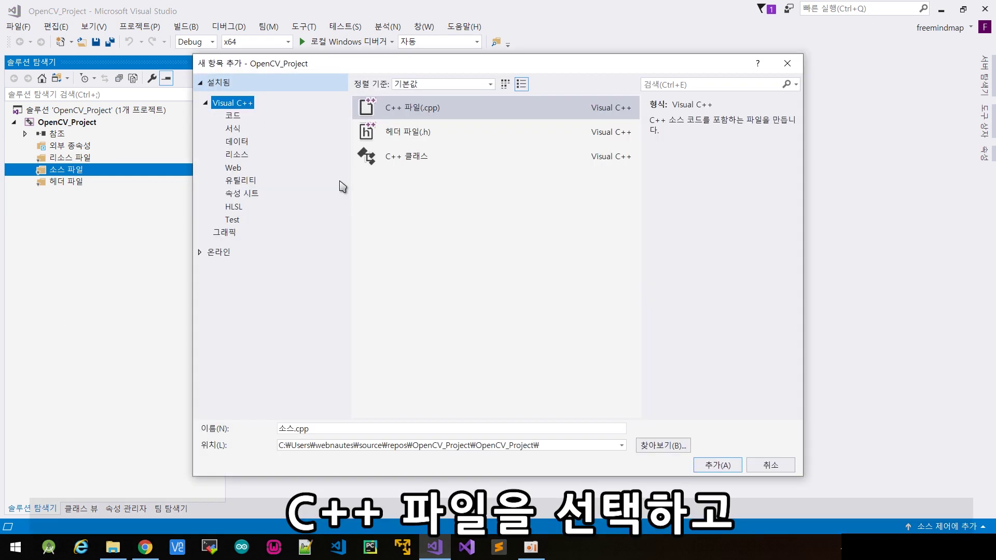
left_click(445, 111)
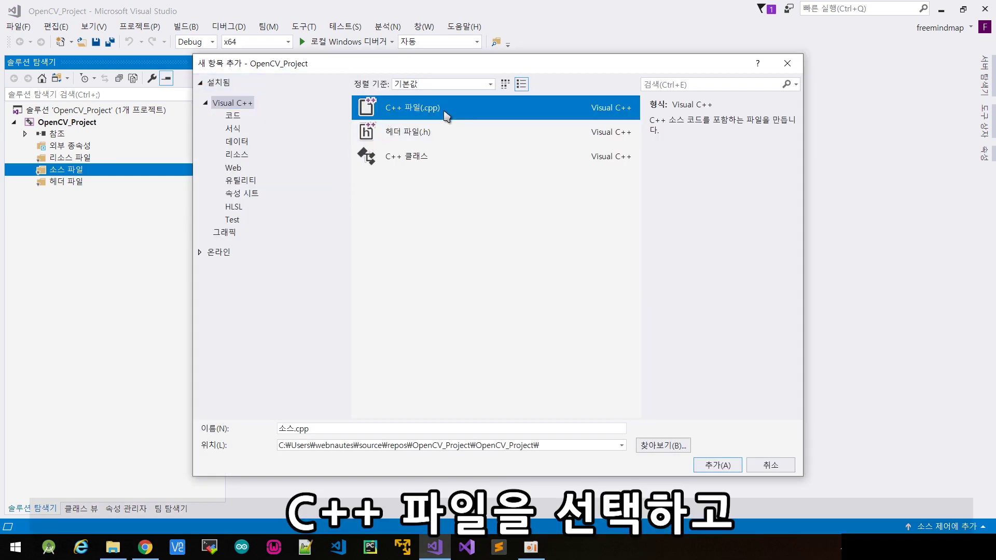
left_click_drag(318, 429, 165, 414)
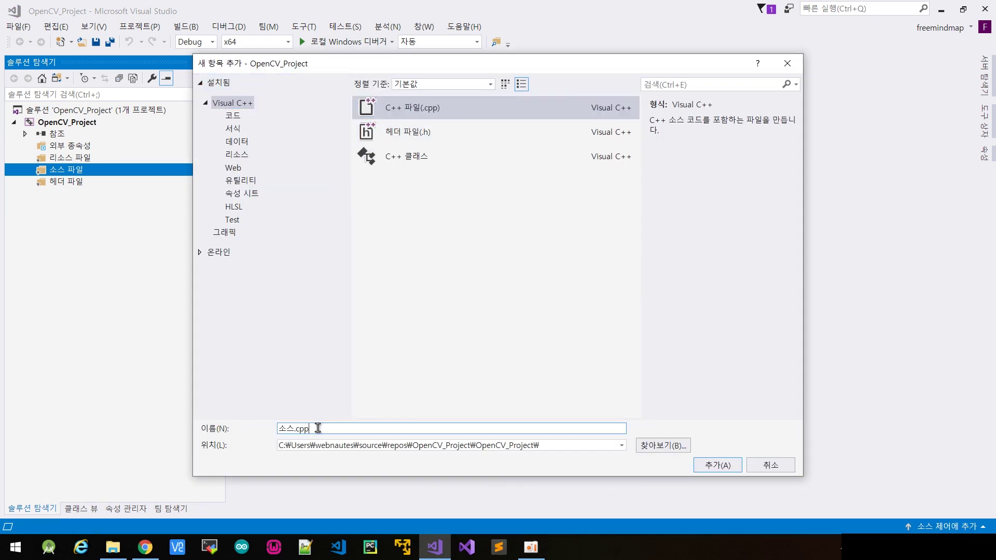
type("mai")
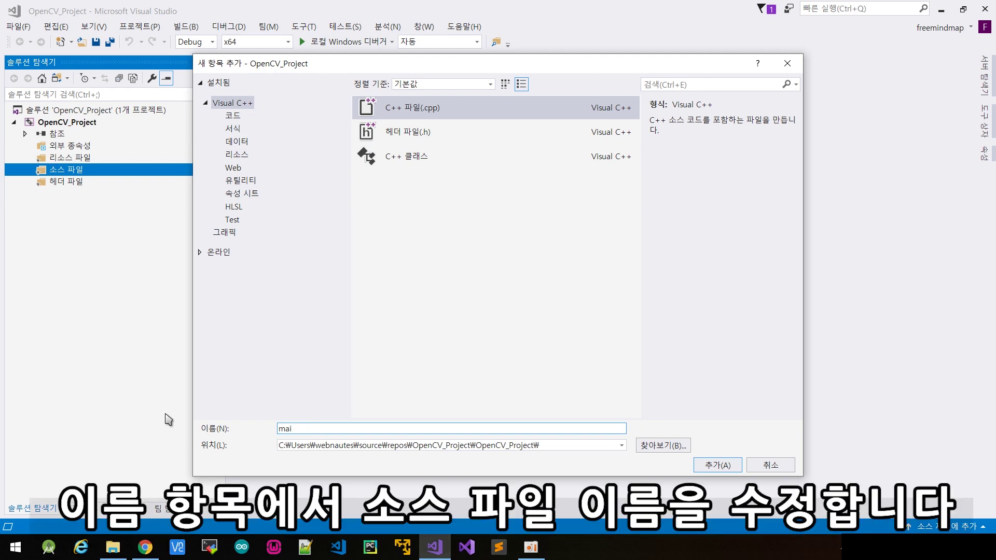
type("n.cpp")
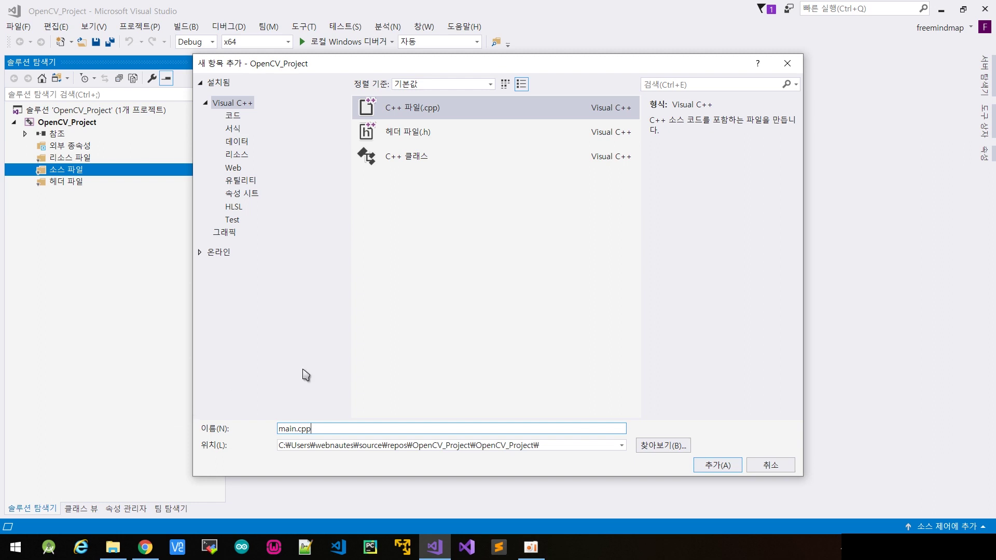
left_click(737, 467)
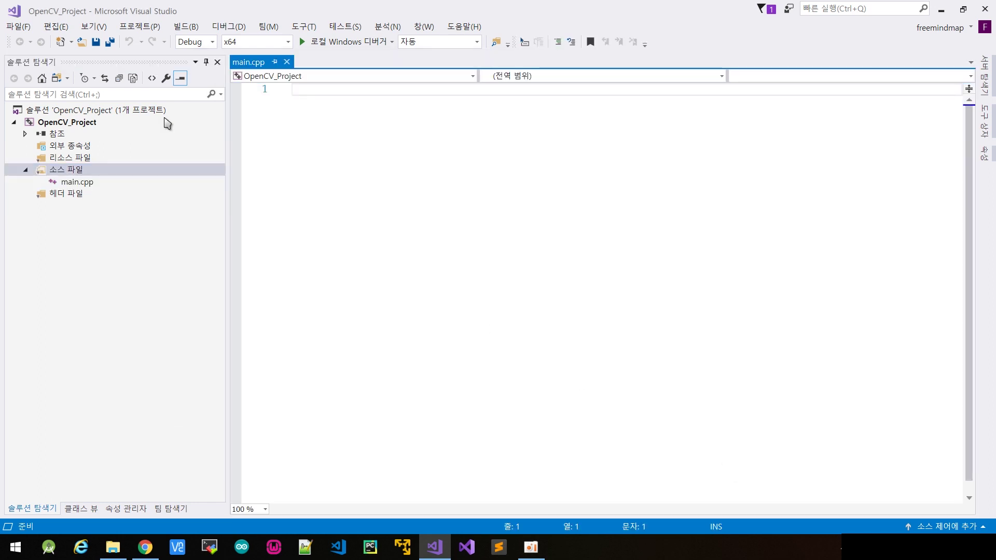
- In the OpenCV_Project properties, set the C/C++ 추가 포함 디렉터리 to C:\opencv-4.1.0\build\include
left_click(140, 27)
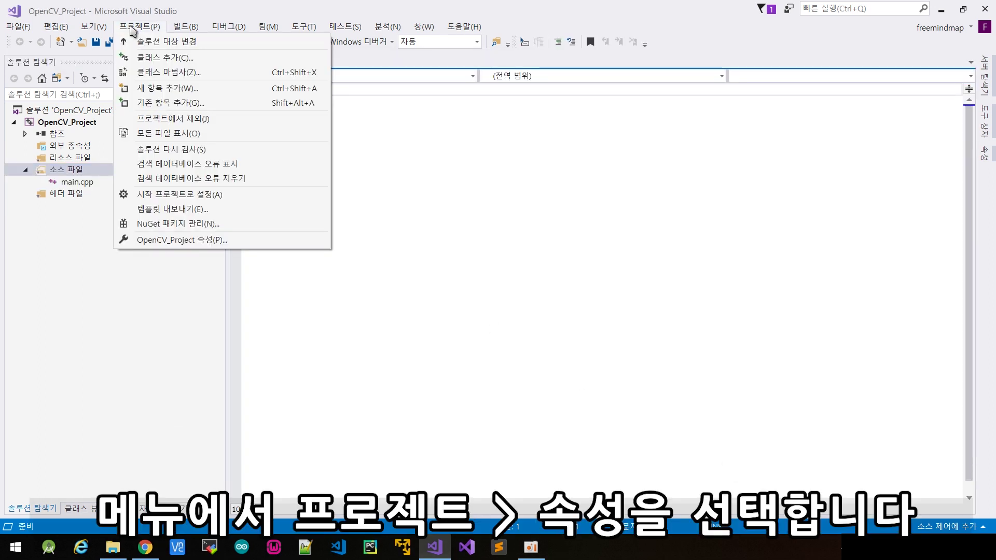
left_click(179, 240)
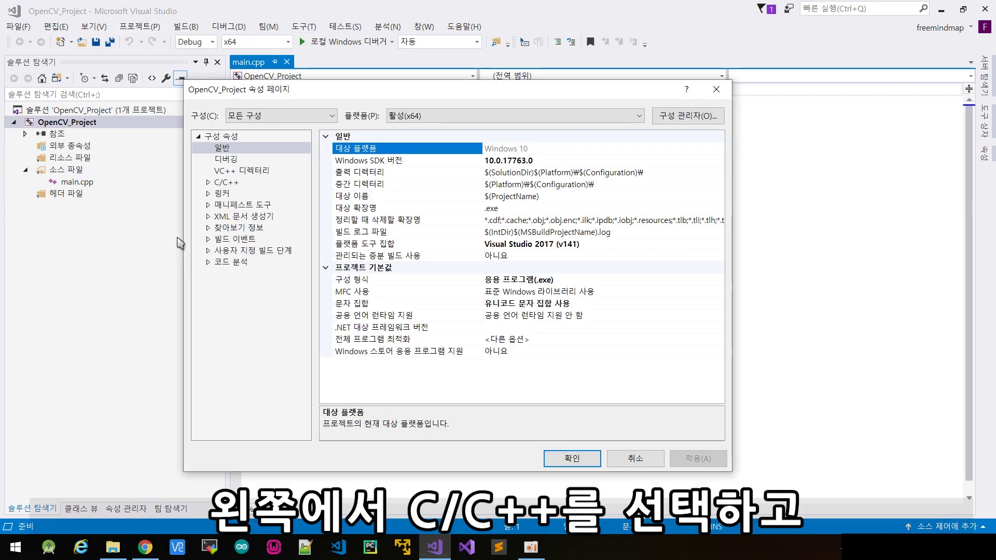
left_click(223, 183)
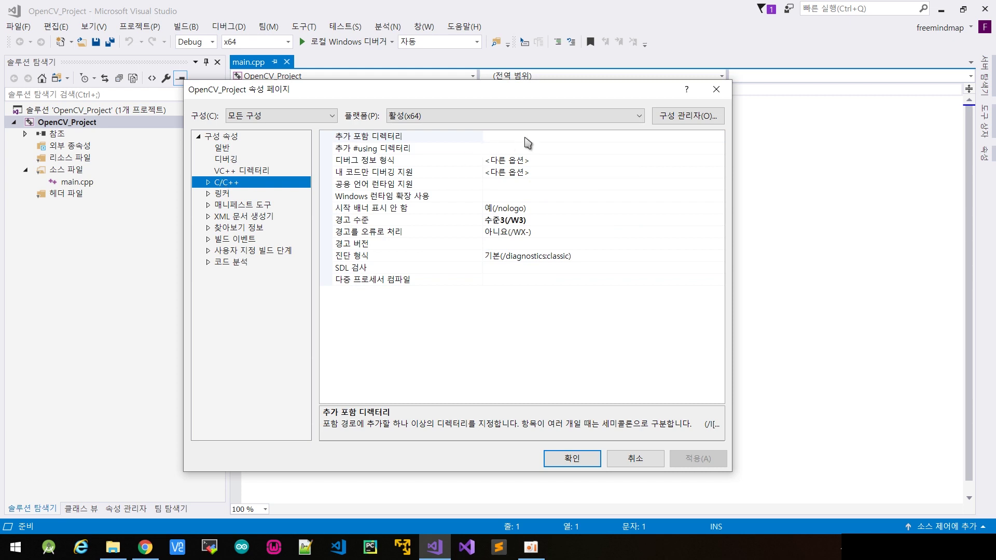
left_click(524, 137)
type("C:\\opencv-4.1.0\\build\\include")
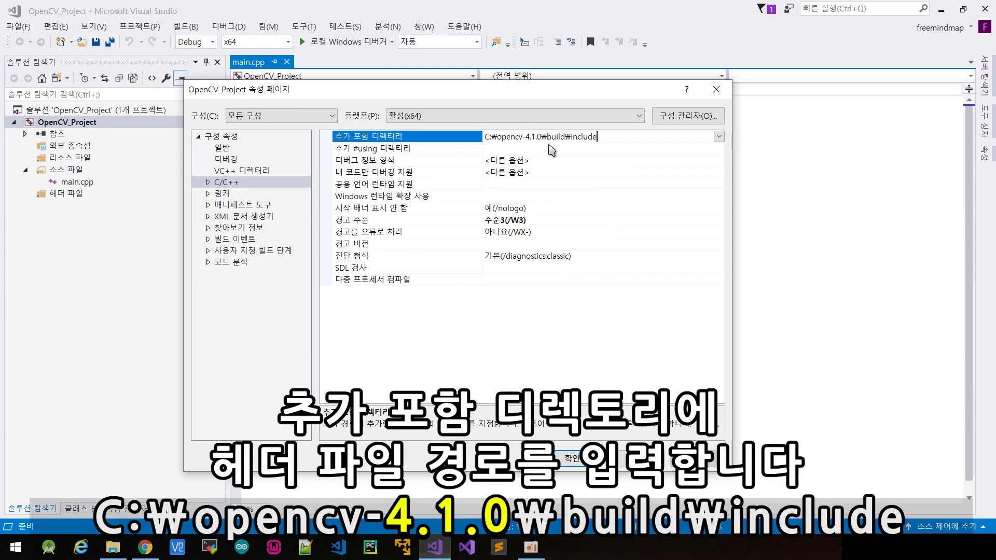
left_click(590, 313)
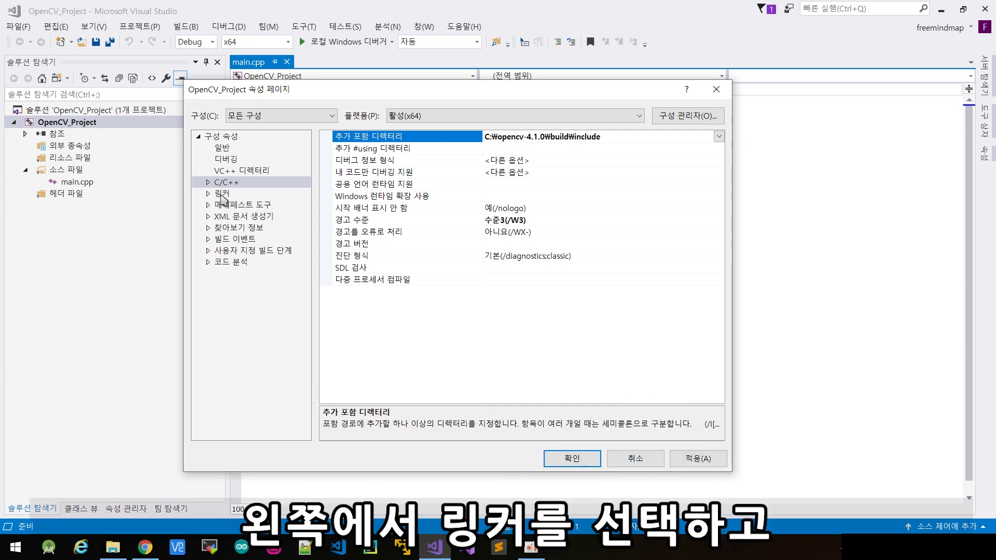
- Set the linker's 추가 라이브러리 디렉터리 to C:\opencv-4.1.0\build\x64\vc15\lib
left_click(223, 196)
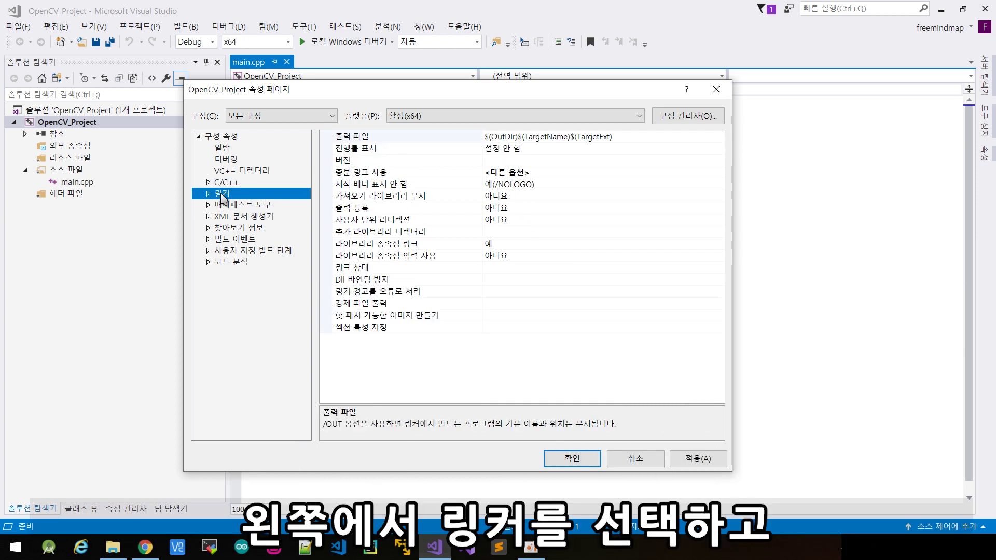
left_click(497, 231)
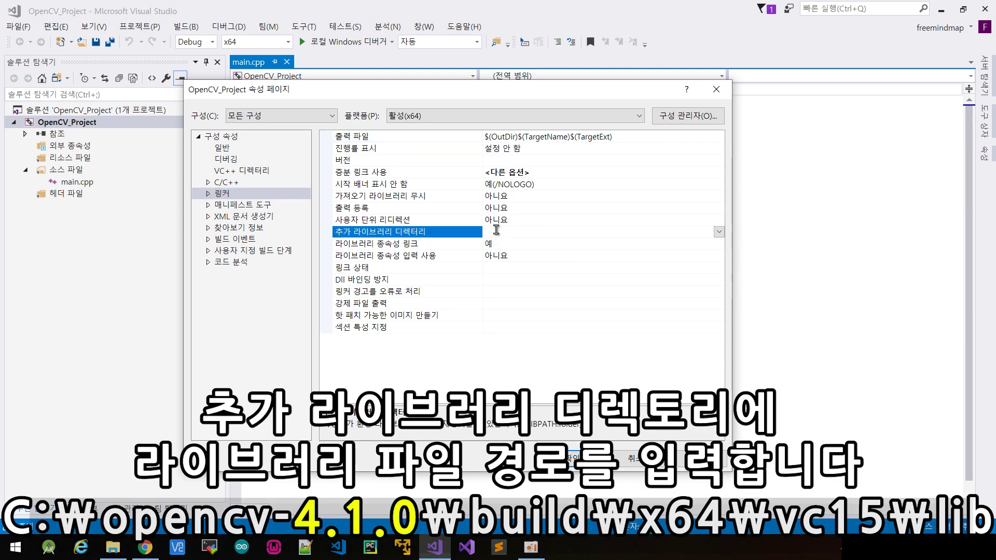
type("C:\\opencv-4.1.0\\build\\x64\\vc15\\lib")
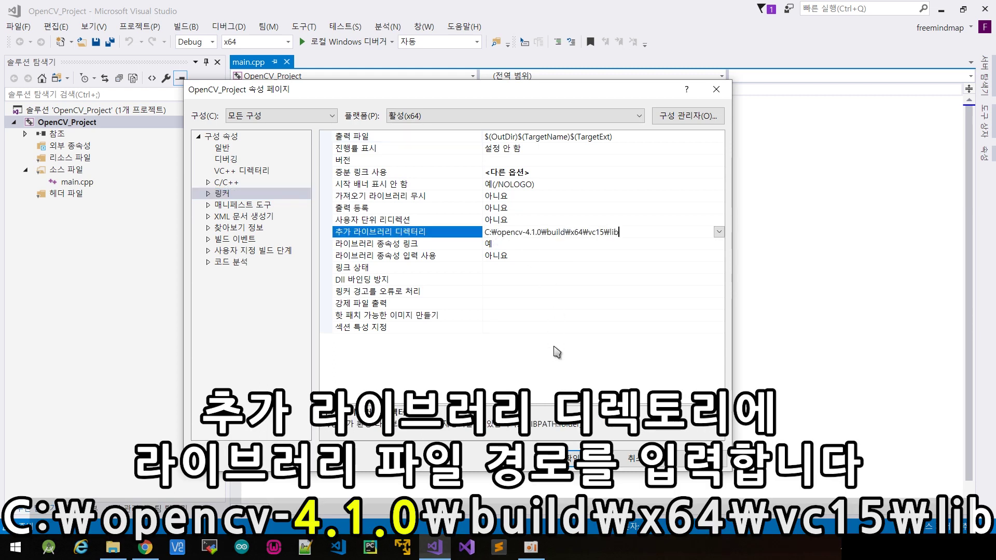
left_click(557, 354)
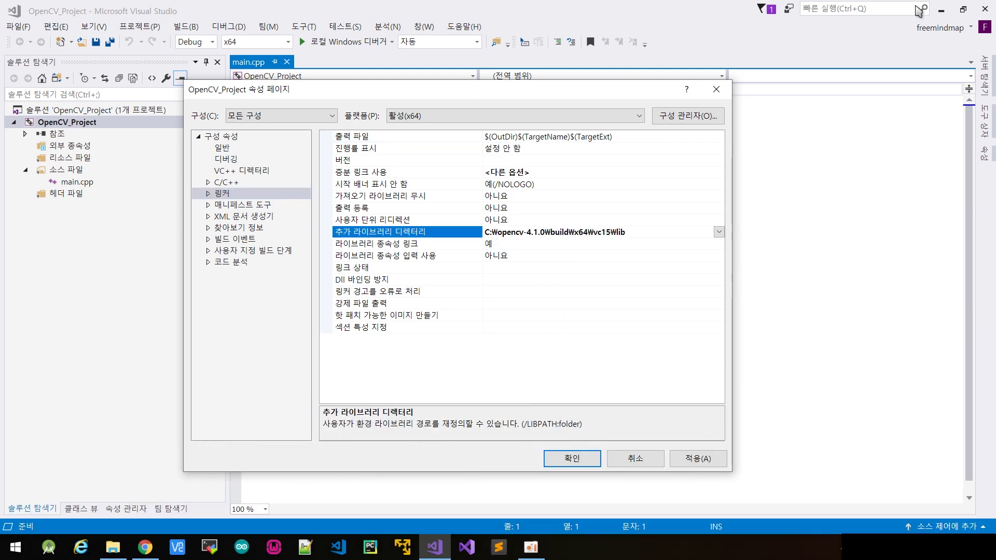
- Set the debugging environment (환경) to PATH=C:\opencv-4.1.0\build\x64\vc15\bin;%PATH%
left_click(227, 158)
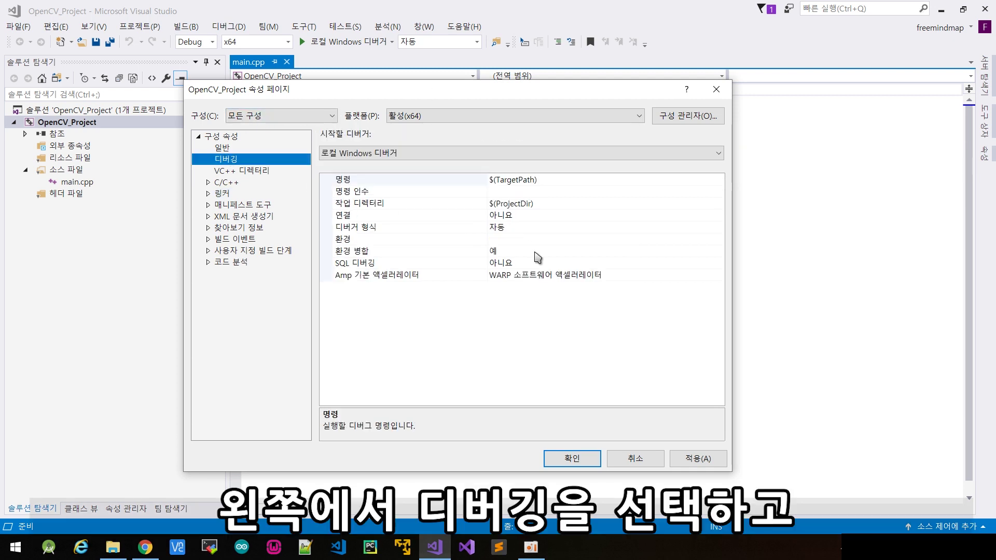
left_click(534, 241)
type("PATH=C:\\opencv-4.1.0\\build\\x64\\vc15\\bin;%PATH%")
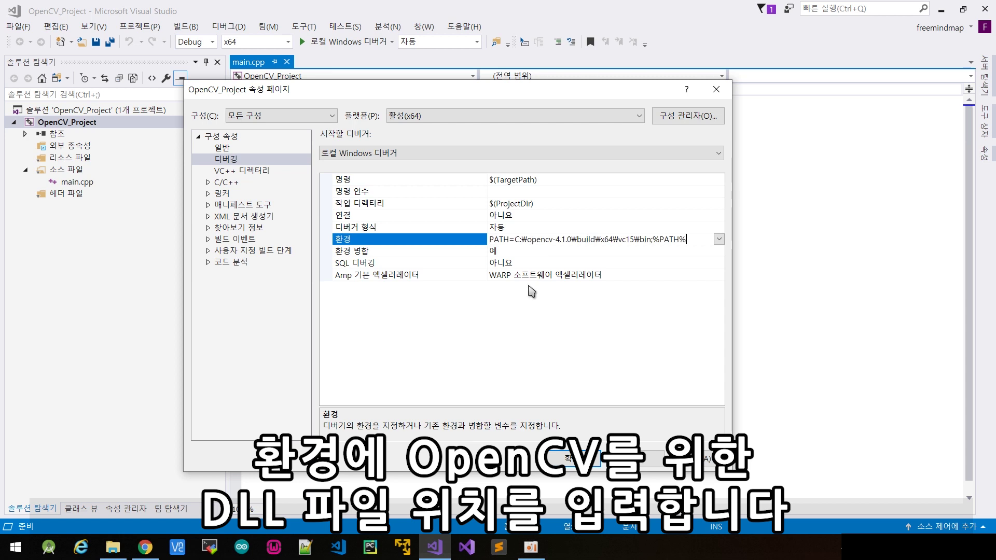
left_click(528, 349)
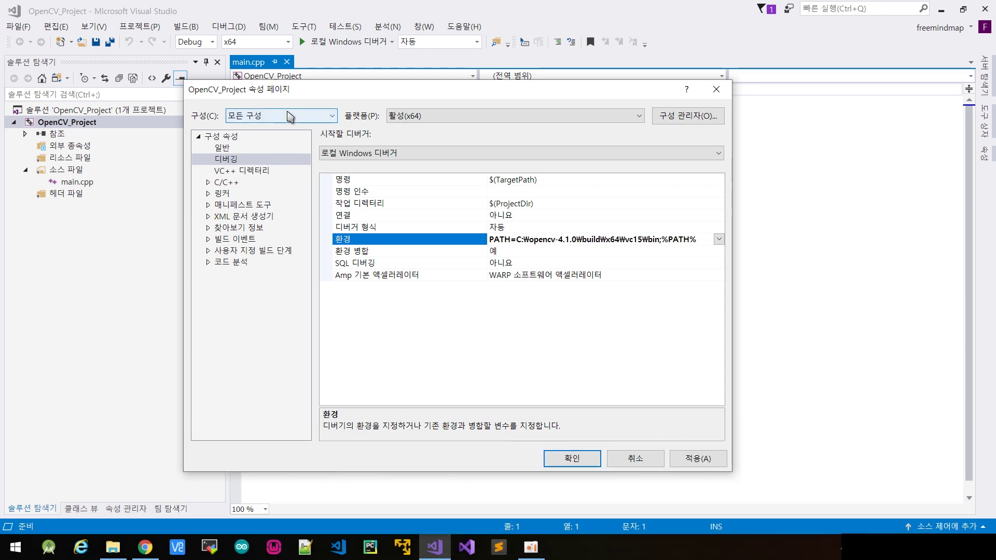
- Switch the property pages' configuration to 활성(Debug), saving the pending property changes
left_click(290, 115)
left_click(285, 129)
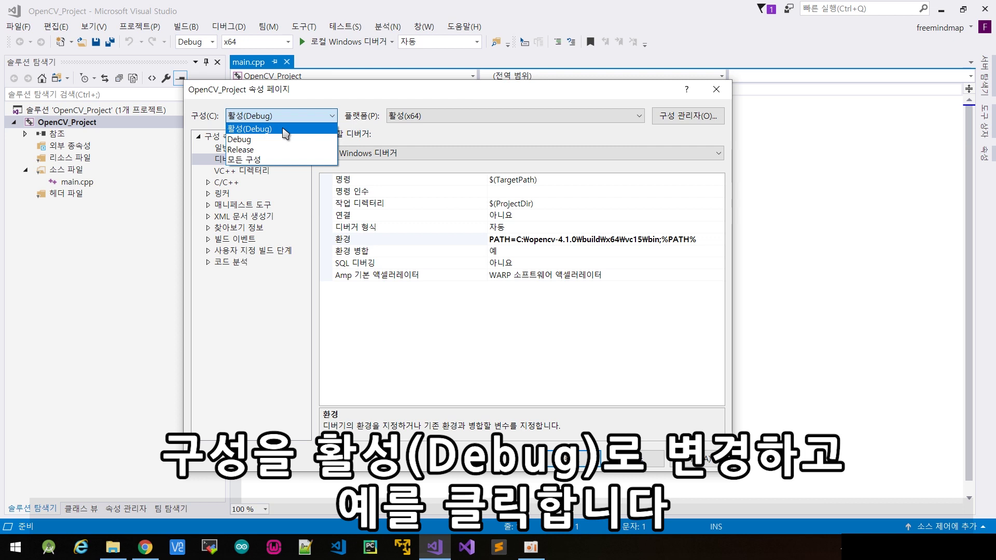
left_click(284, 130)
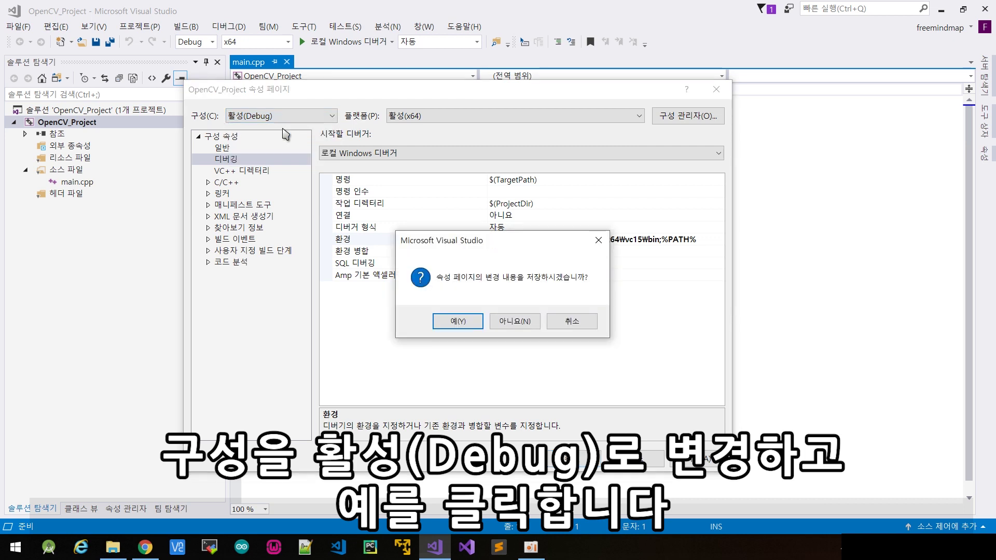
left_click(473, 325)
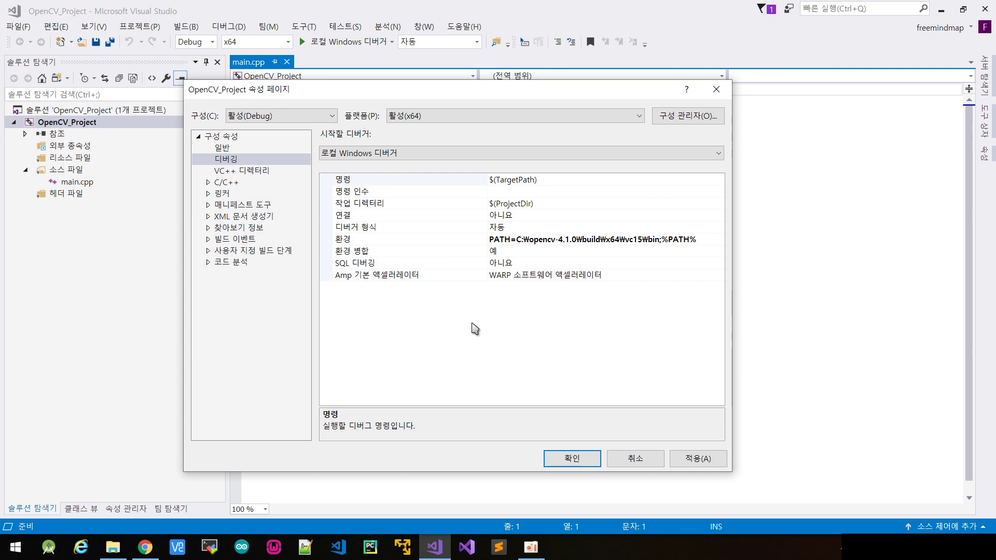
- Add opencv_world410d.lib; at the start of the linker input's 추가 종속성 for the Debug configuration
left_click(222, 193)
left_click(208, 193)
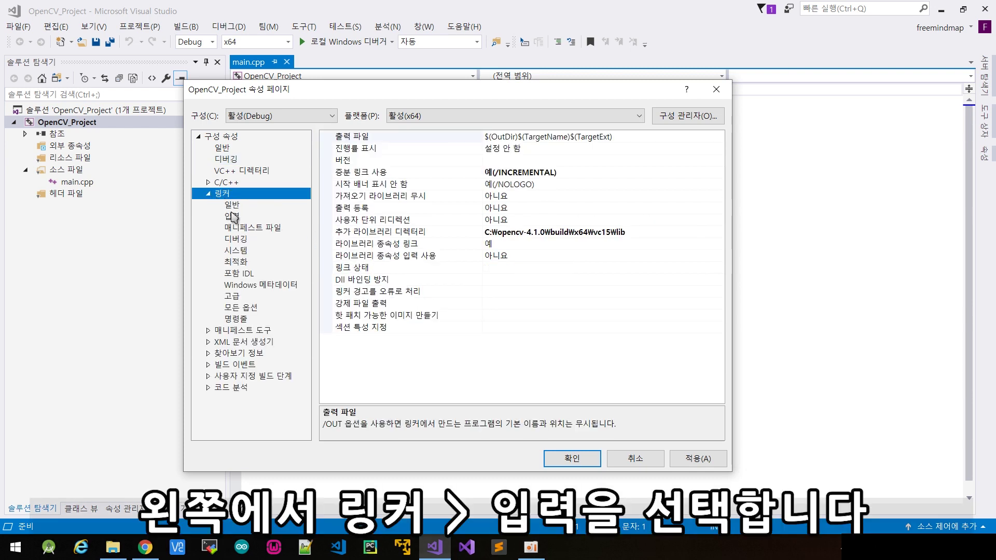
left_click(231, 216)
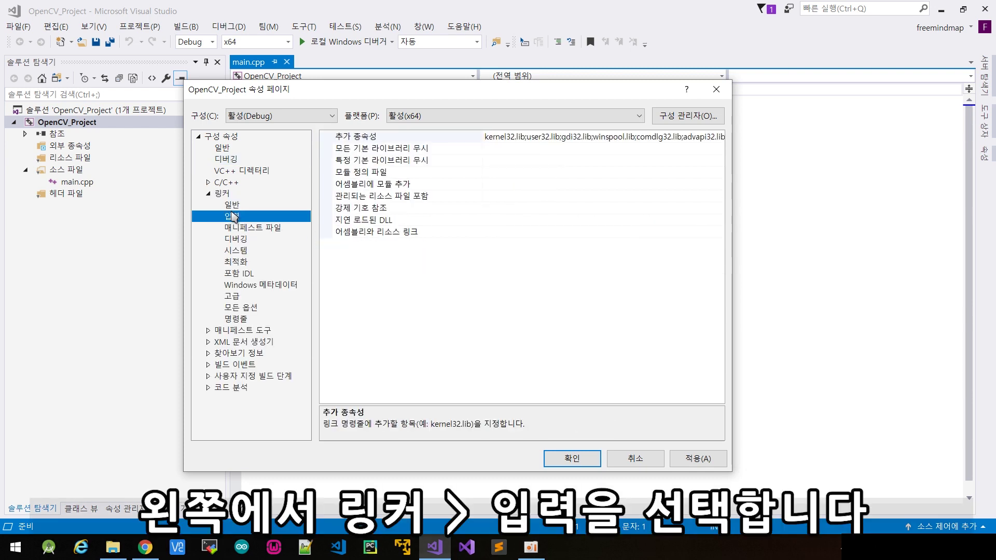
left_click(497, 138)
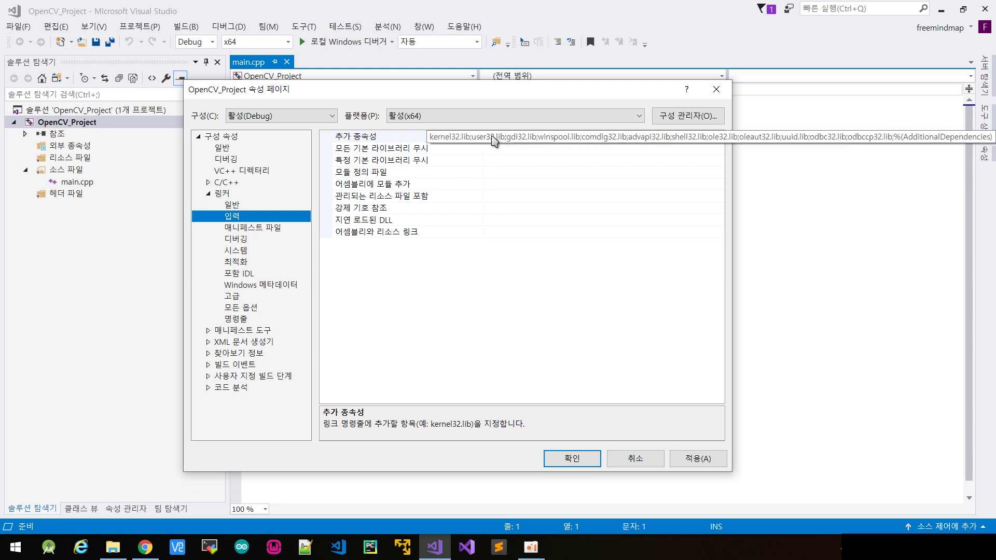
left_click(488, 137)
type("opencv_world410d.lib;")
left_click(519, 387)
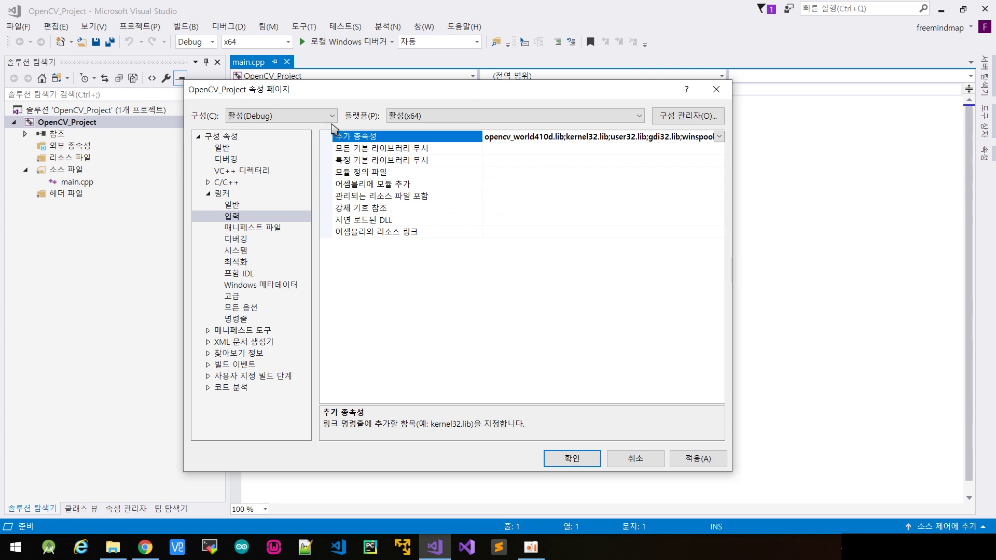
- For the Release configuration, save the Debug changes, add opencv_world410.lib; at the start of the linker's 추가 종속성, and accept the project properties
left_click(332, 116)
left_click(318, 150)
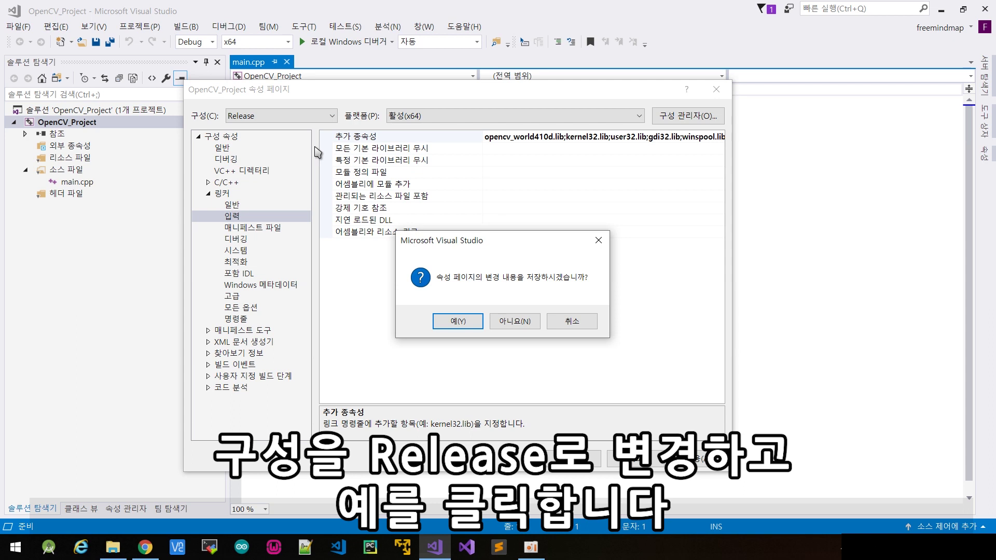
left_click(459, 323)
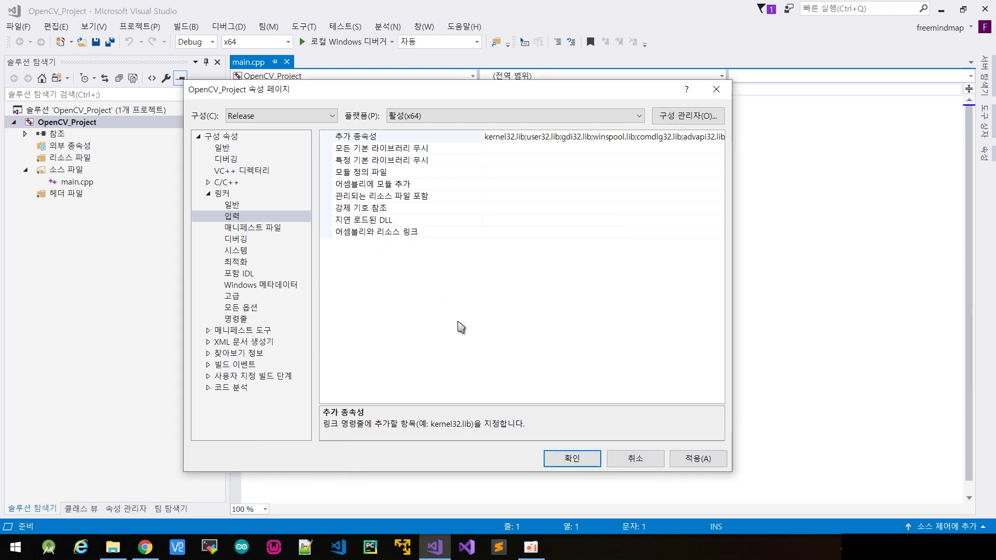
left_click(494, 137)
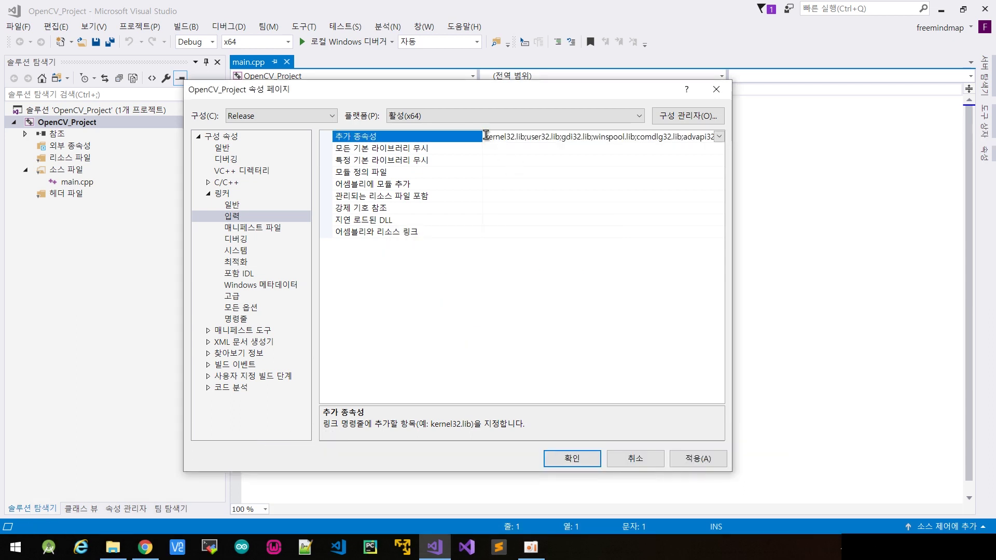
type("opencv_world410.lib;")
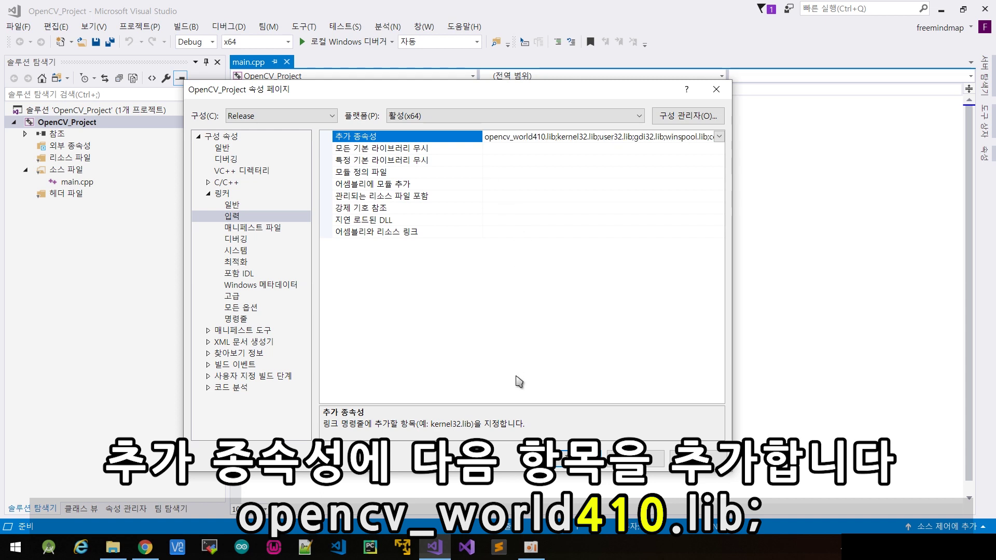
key("Return")
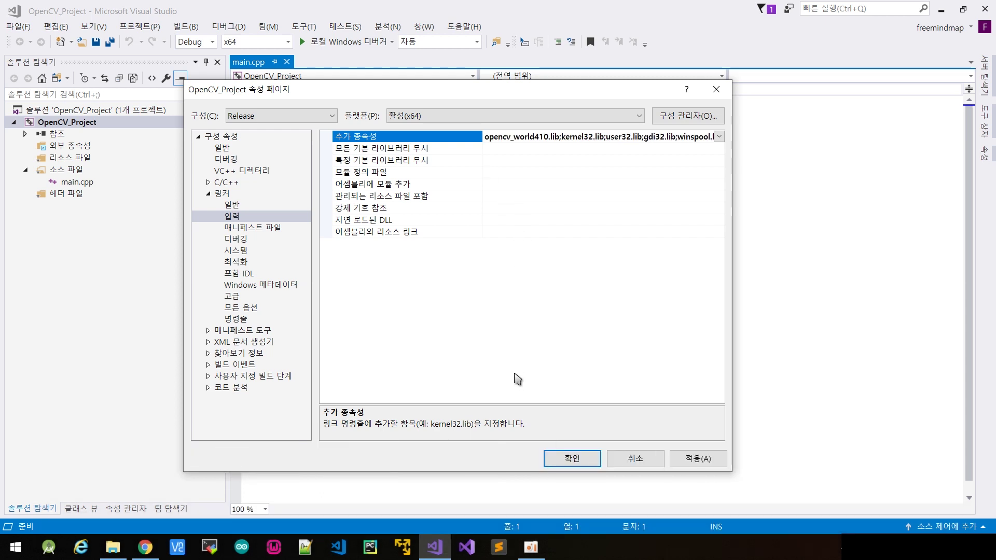
left_click(569, 457)
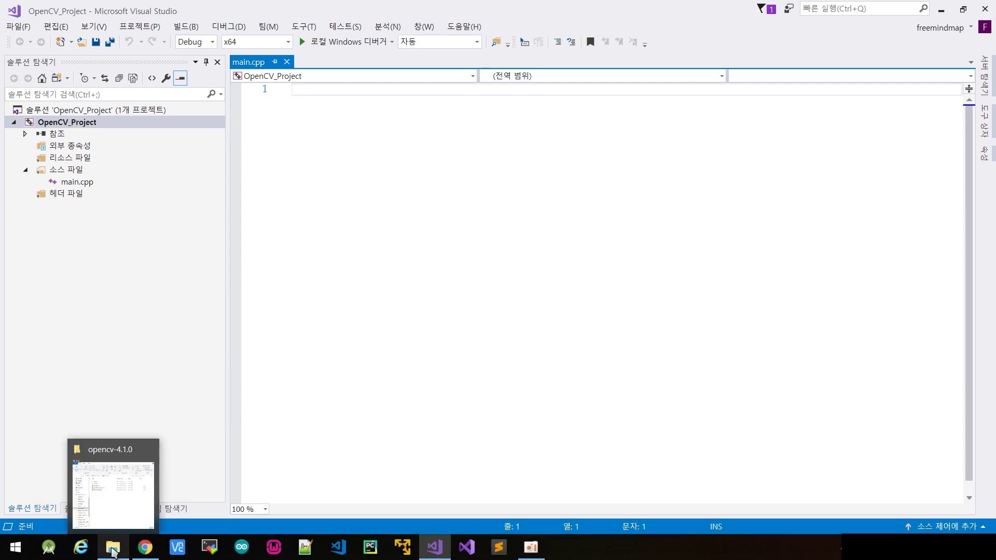
- Switch to File Explorer and go to the folder C:\opencv-4.1.0\sources\samples\cpp
left_click(113, 551)
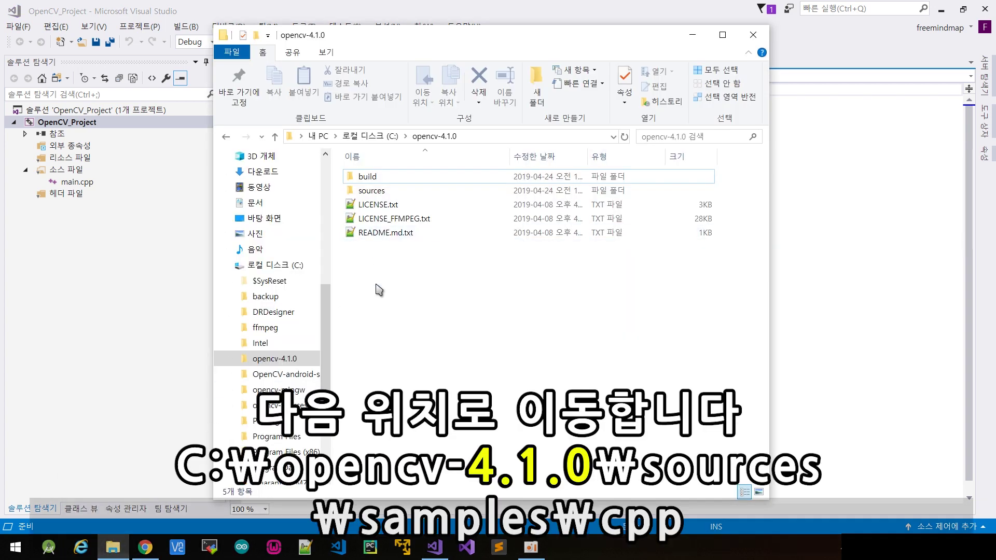
double_click(413, 191)
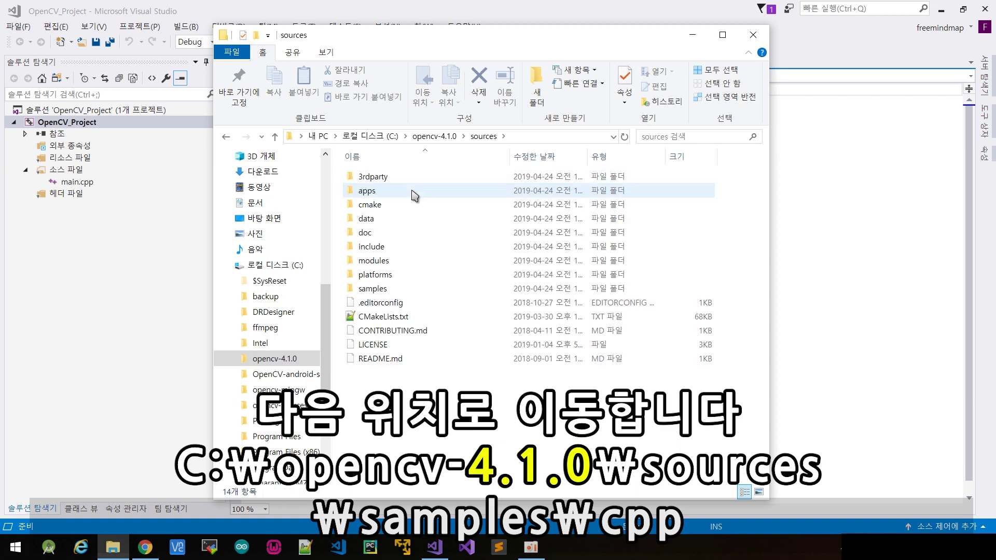
double_click(389, 289)
double_click(390, 191)
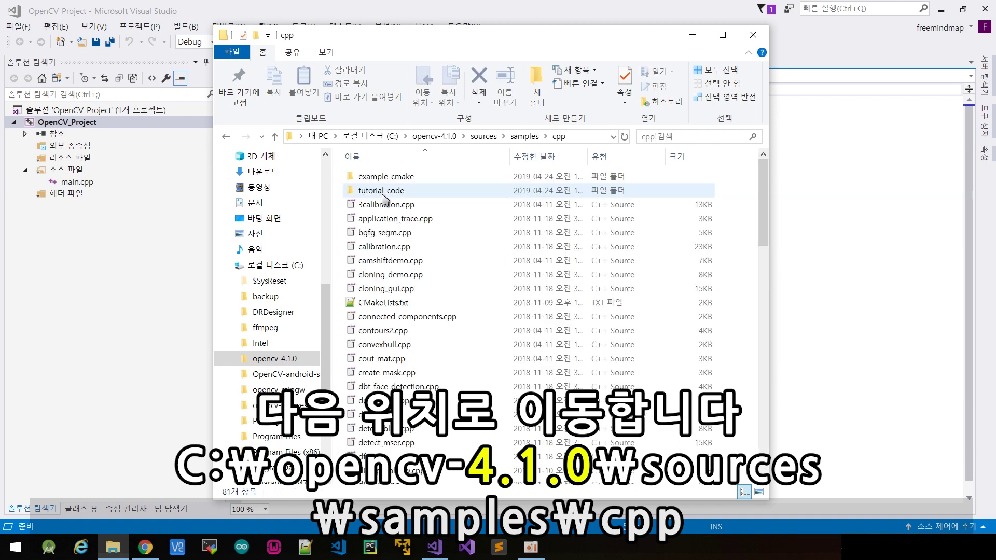
left_click(590, 138)
- Open videocapture_basic.cpp in Sublime Text and copy its entire contents
left_click_drag(764, 226, 765, 441)
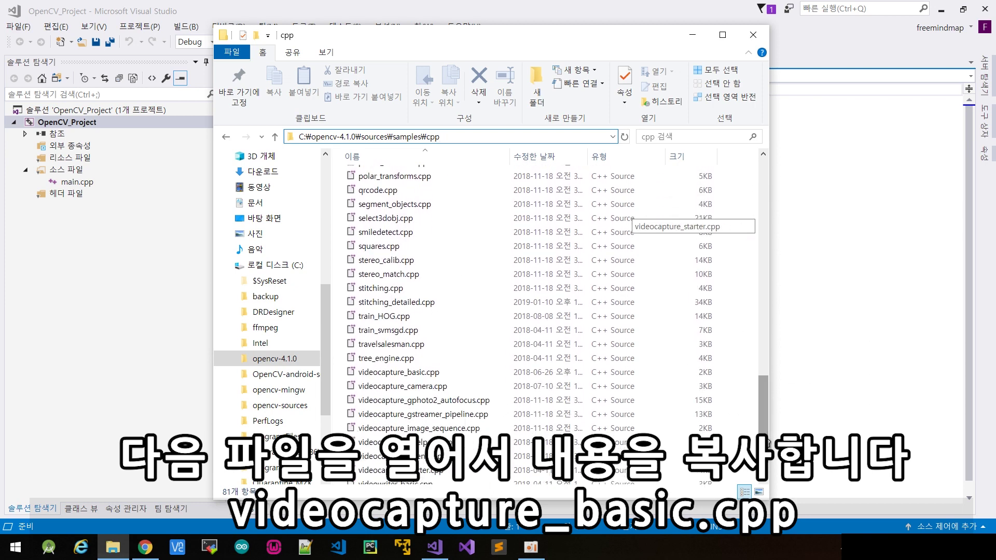
left_click(476, 378)
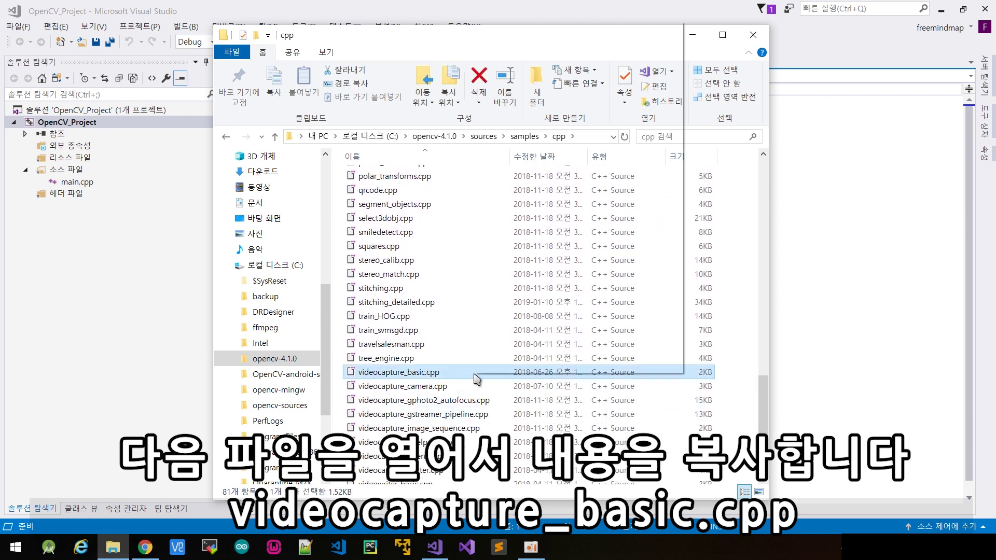
right_click(476, 377)
left_click(511, 62)
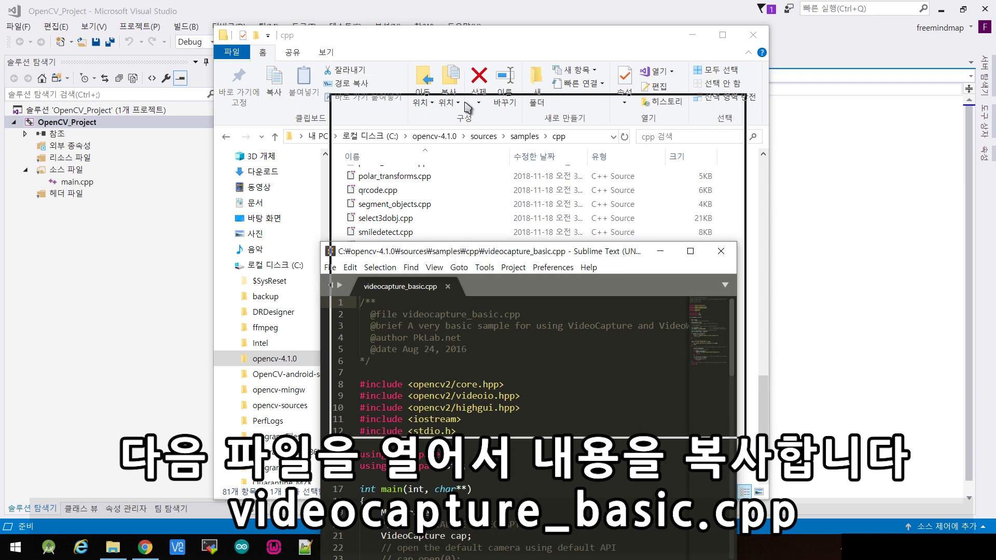
left_click(510, 217)
key("ctrl+a")
key("ctrl+c")
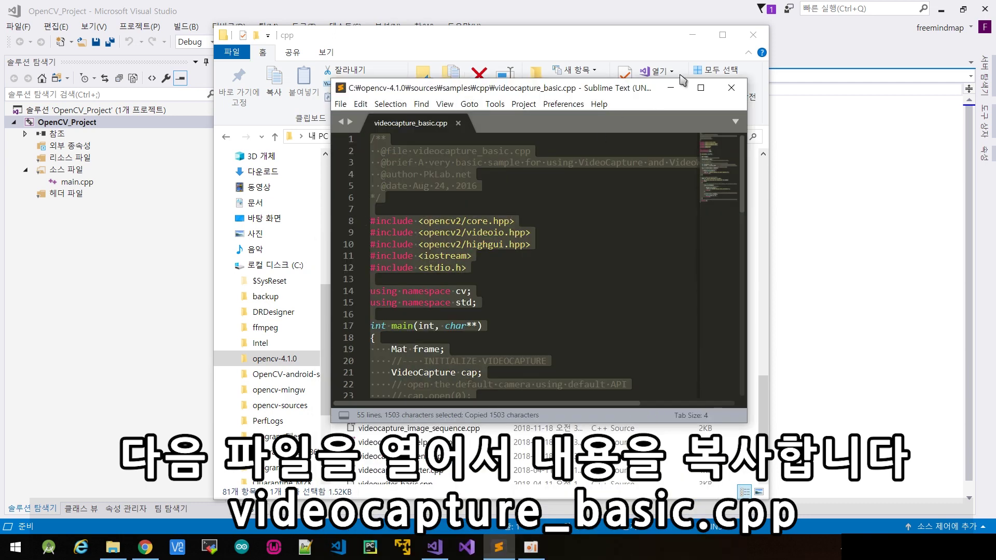
- Return to Visual Studio and paste the copied sample code into the empty main.cpp
left_click(671, 88)
left_click(693, 35)
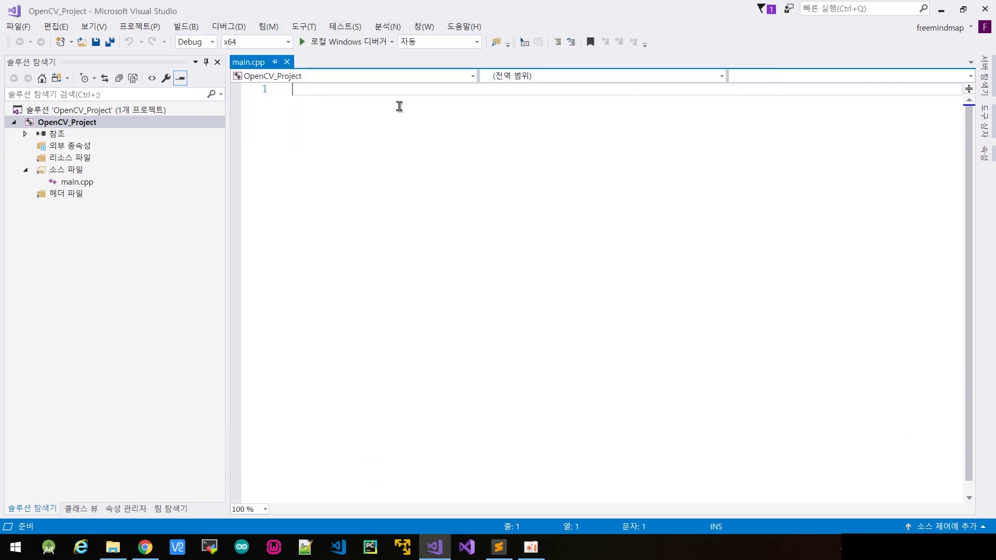
key("ctrl+v")
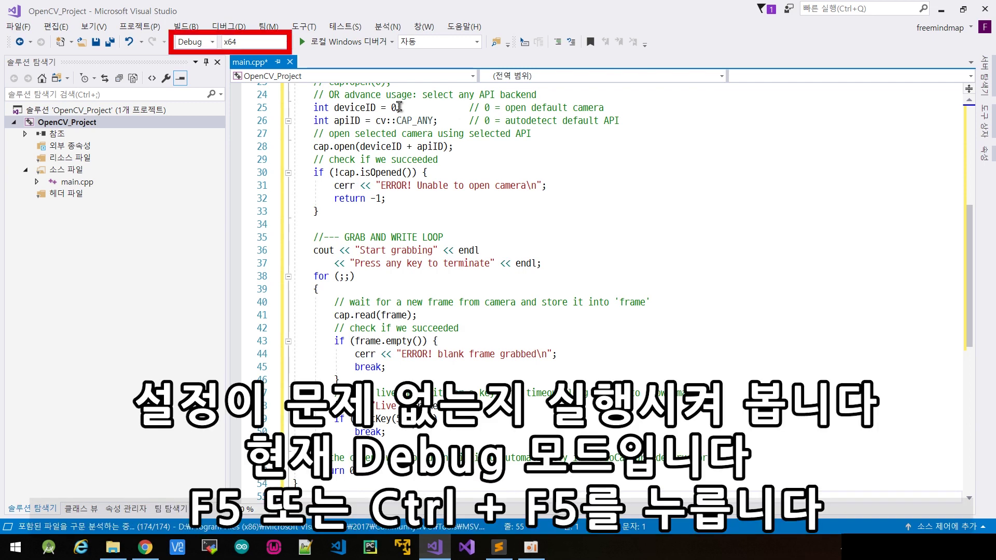
- Build and run the project in Debug x64 mode, then end the webcam program and close its console
key("ctrl+F5")
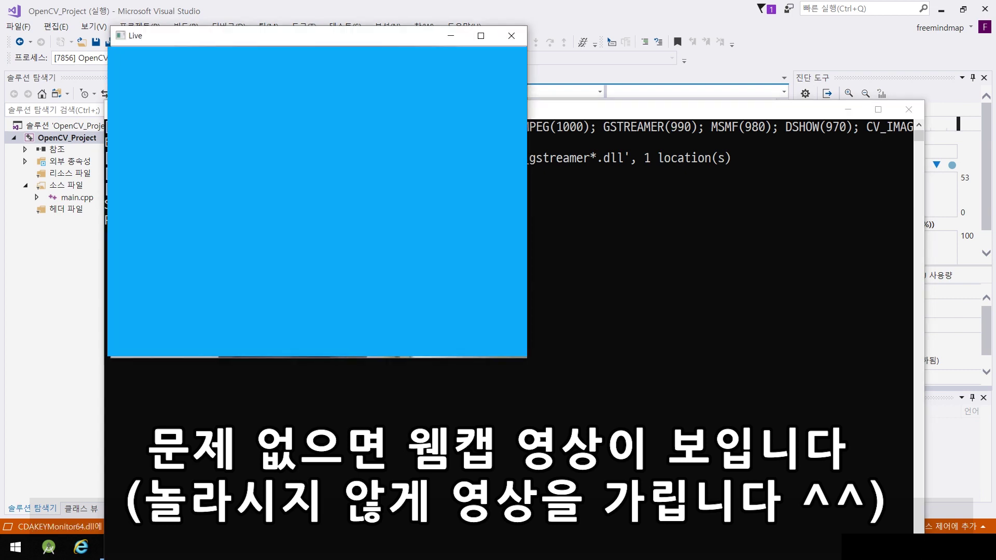
key("Escape")
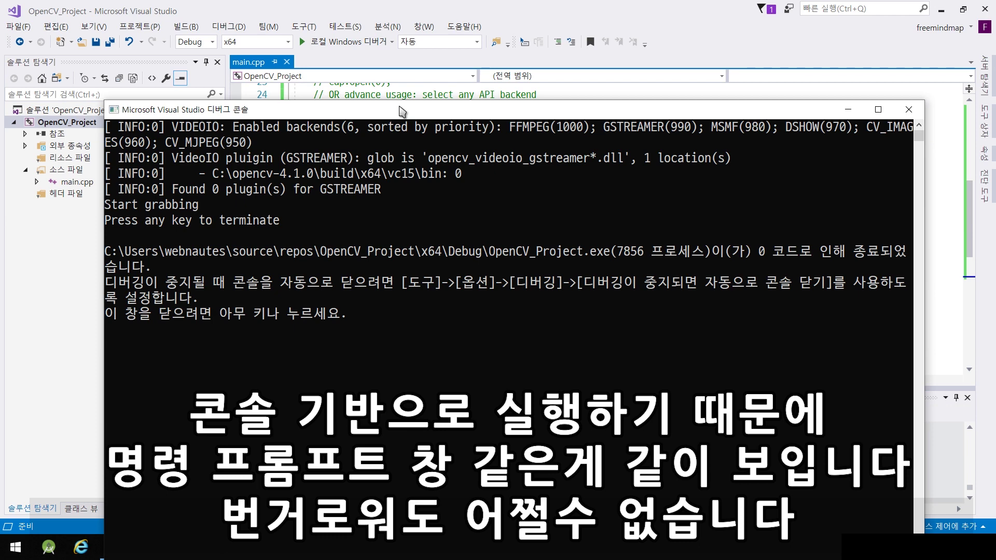
key("Return")
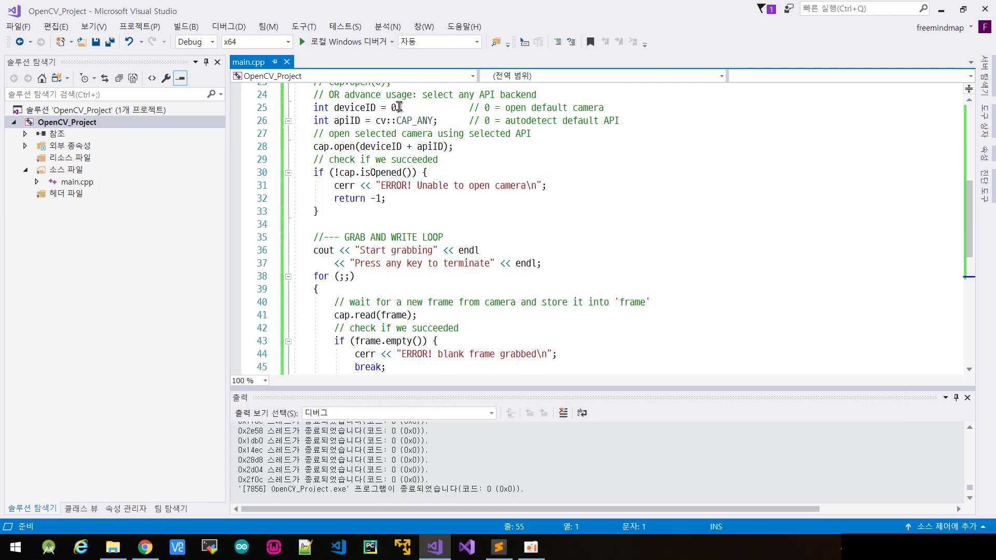
- Switch the solution configuration to Release, run the project, end the webcam program with its console, and minimize Visual Studio
left_click(212, 42)
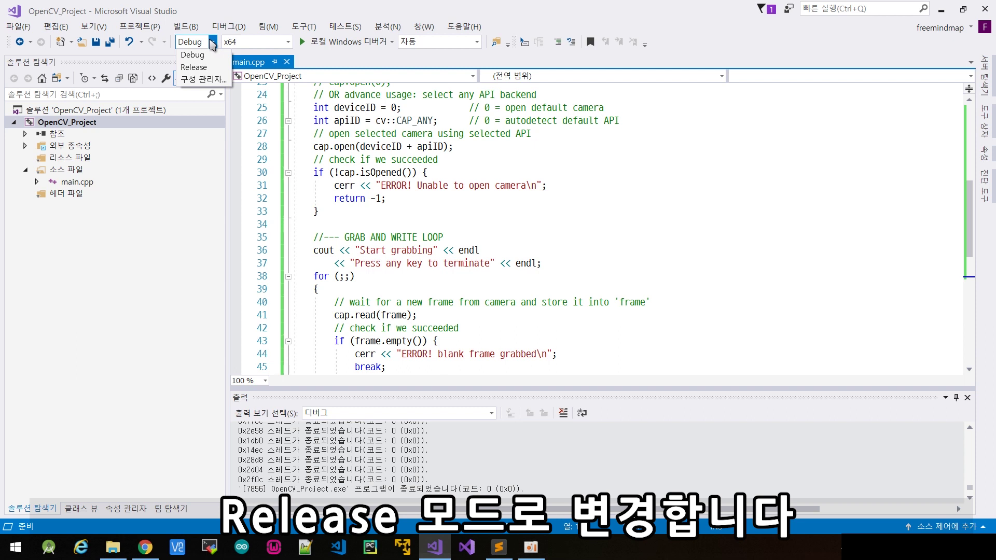
left_click(208, 67)
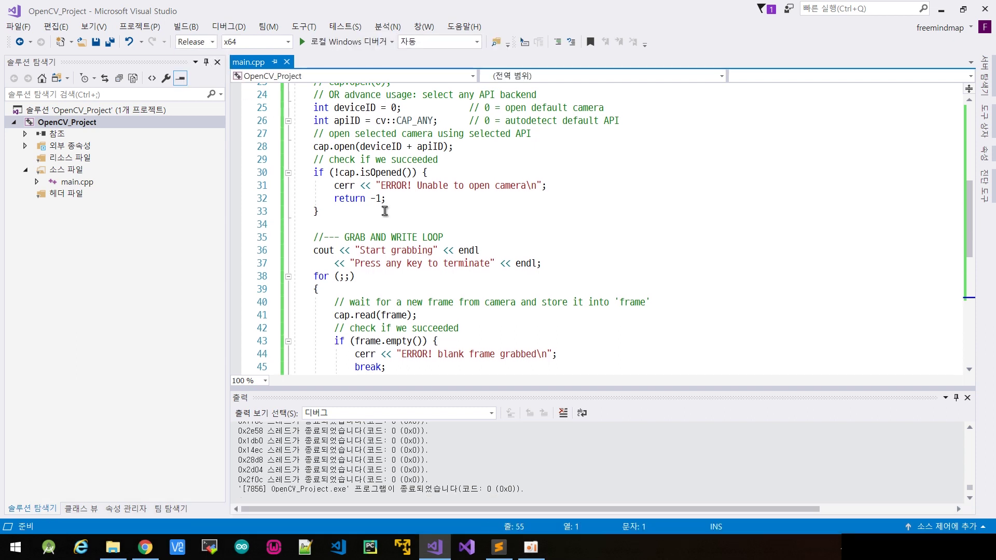
key("ctrl+F5")
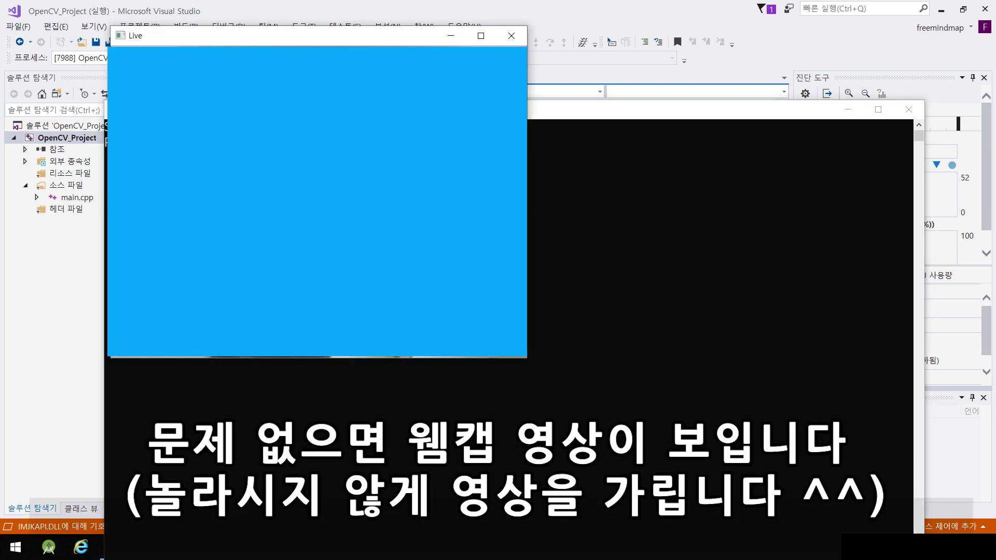
key("Escape")
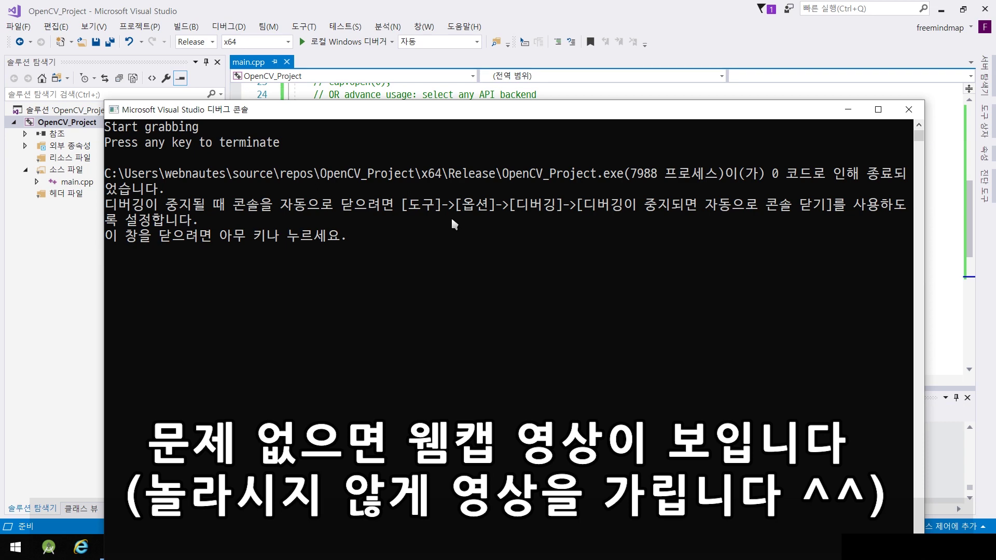
key("Return")
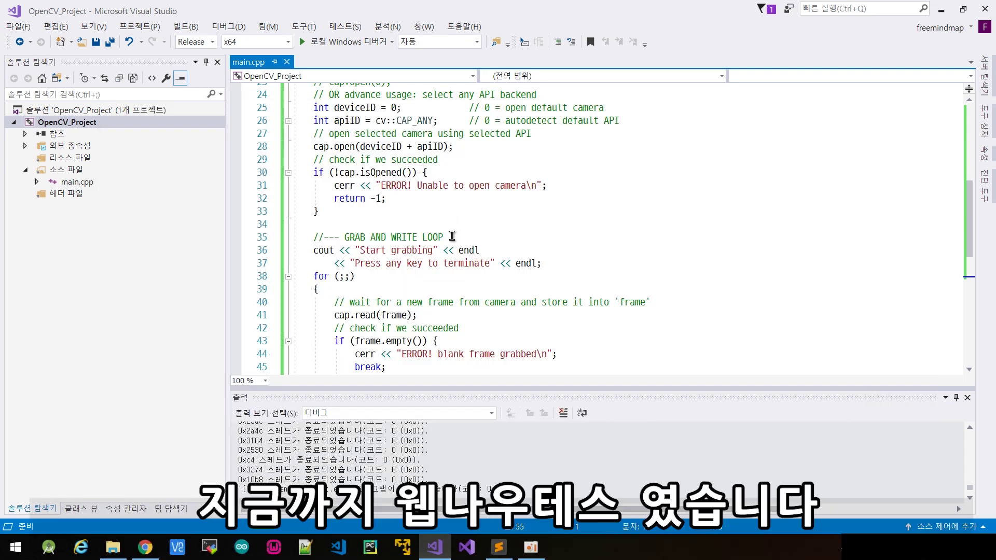
left_click(940, 9)
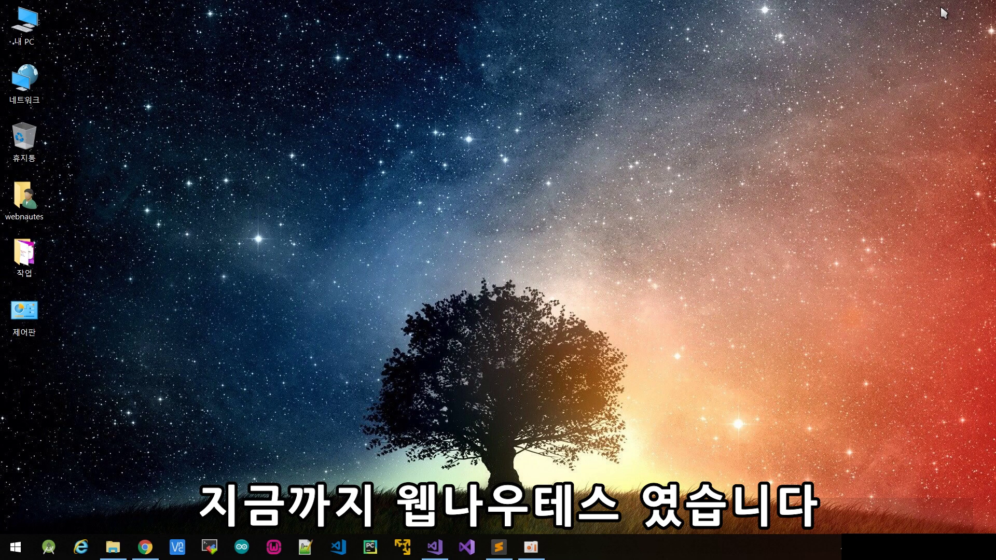